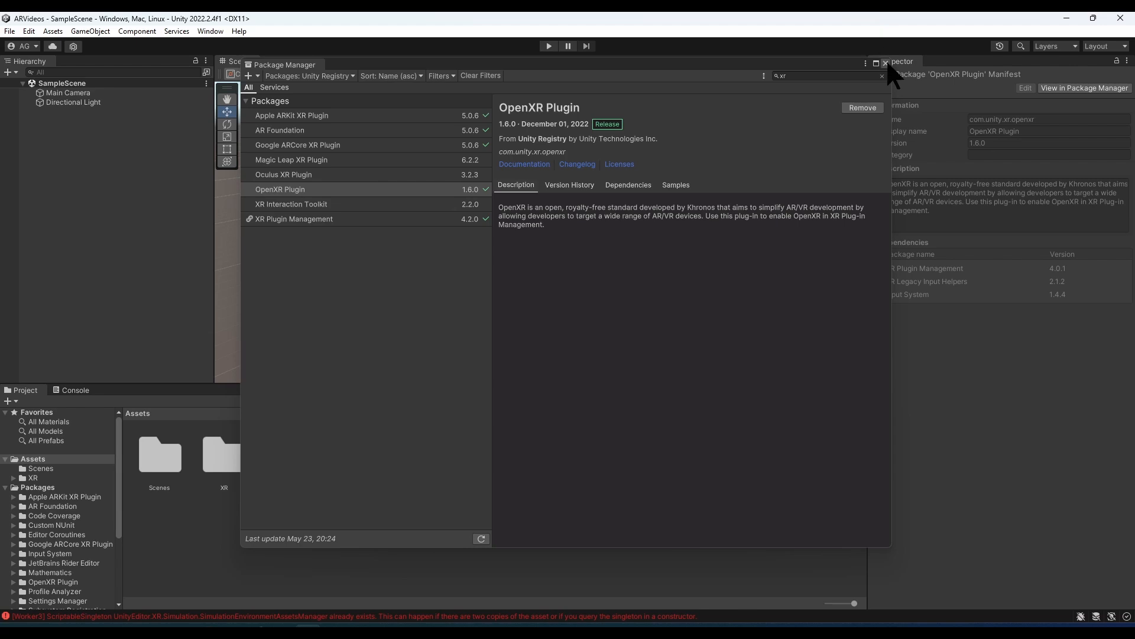
# Close the Package Manager and open the XR Plug-in Management page of the project settings
pyautogui.click(886, 63)
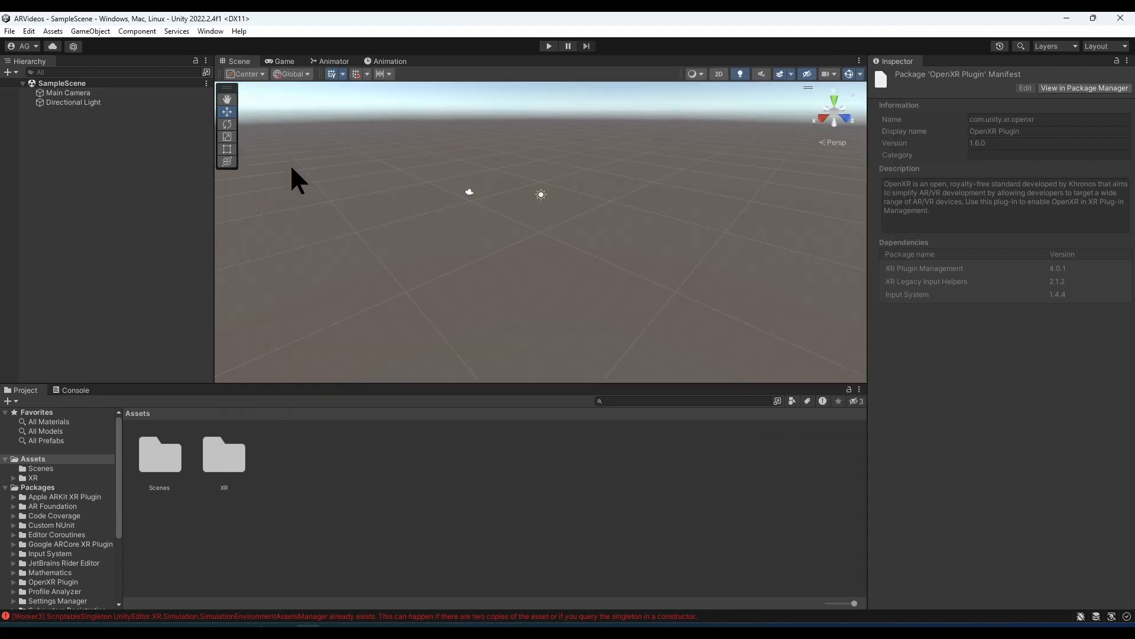
pyautogui.click(28, 31)
pyautogui.click(70, 418)
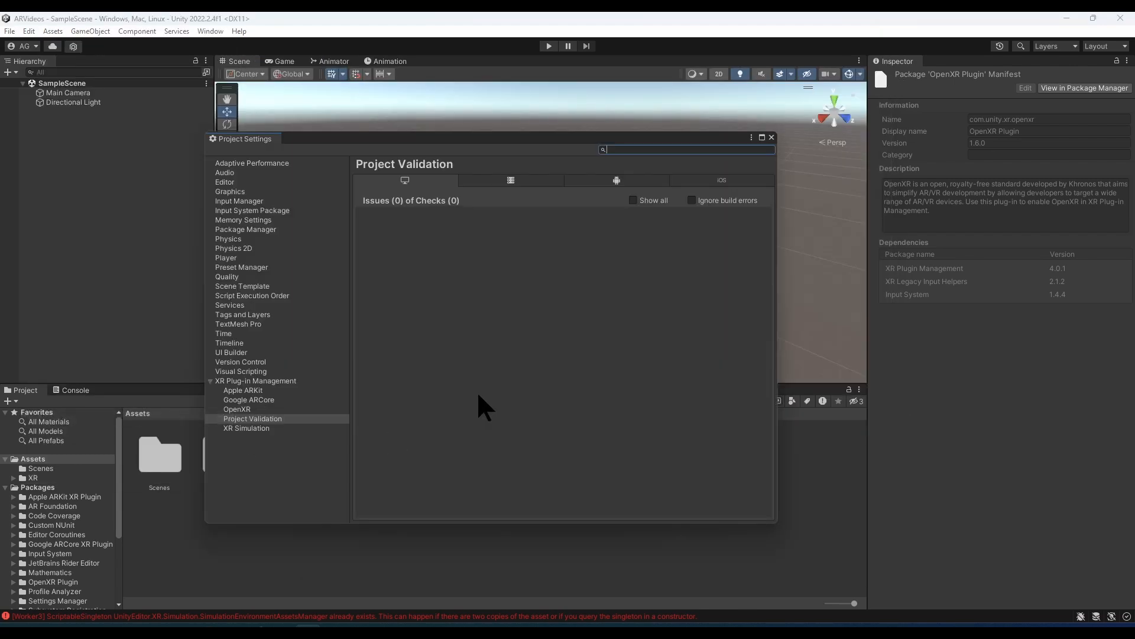
pyautogui.click(255, 381)
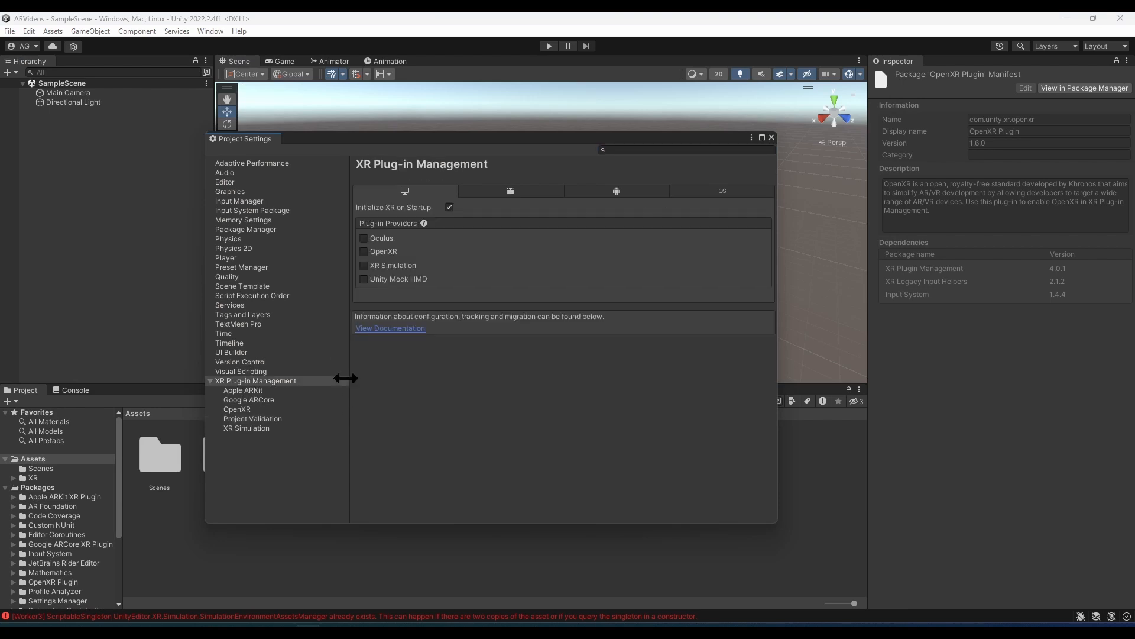
# Enable the OpenXR and XR Simulation plug-in providers for the desktop platform
pyautogui.click(534, 189)
pyautogui.click(622, 194)
pyautogui.click(524, 193)
pyautogui.click(399, 192)
pyautogui.click(364, 251)
pyautogui.click(364, 278)
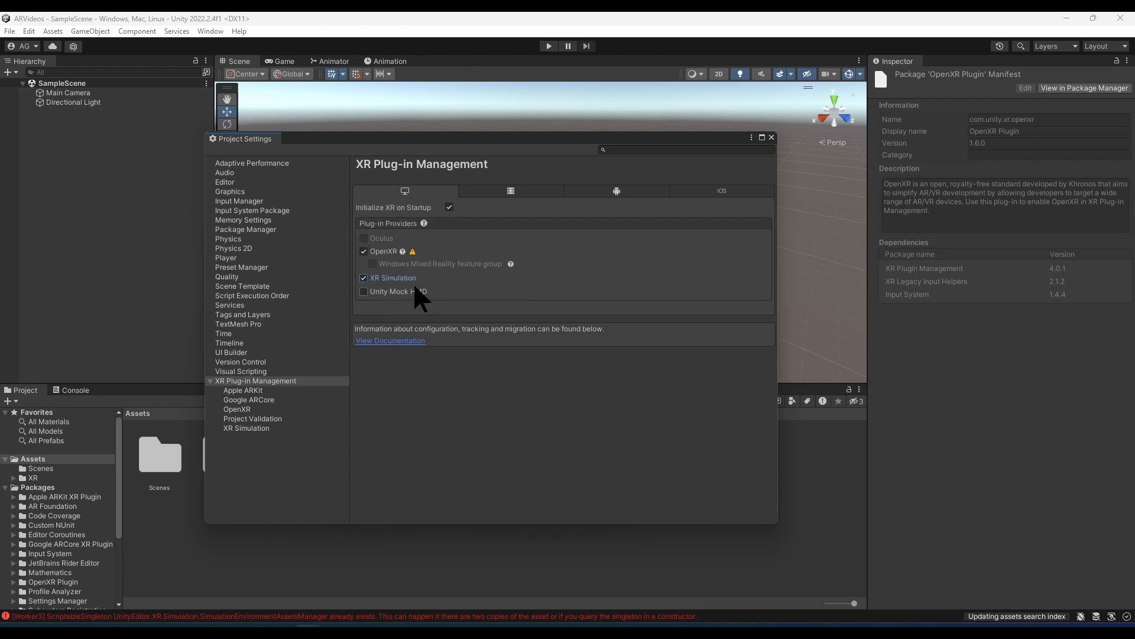
# Enable Google ARCore as the plug-in provider for Android and Apple ARKit for iOS
pyautogui.click(526, 191)
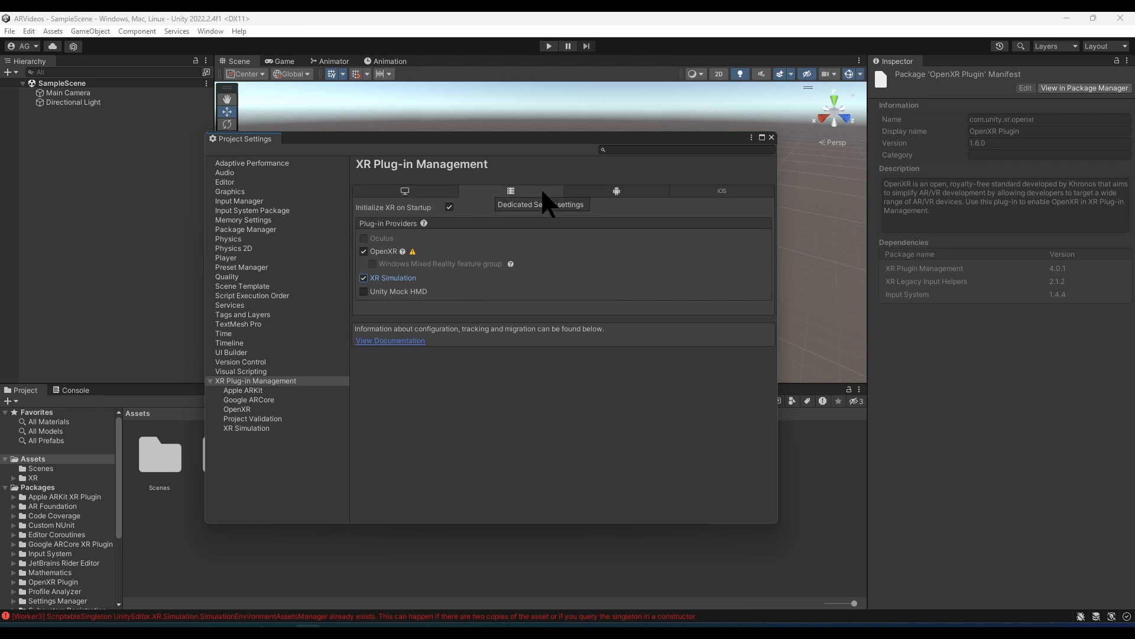
pyautogui.click(598, 191)
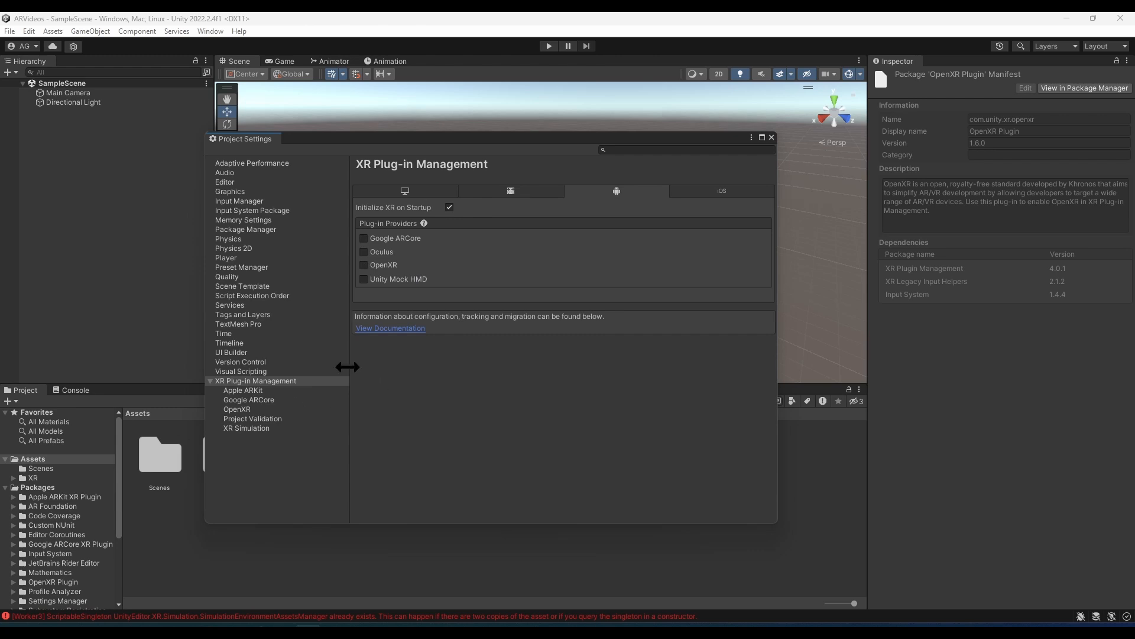
pyautogui.click(370, 238)
pyautogui.click(721, 190)
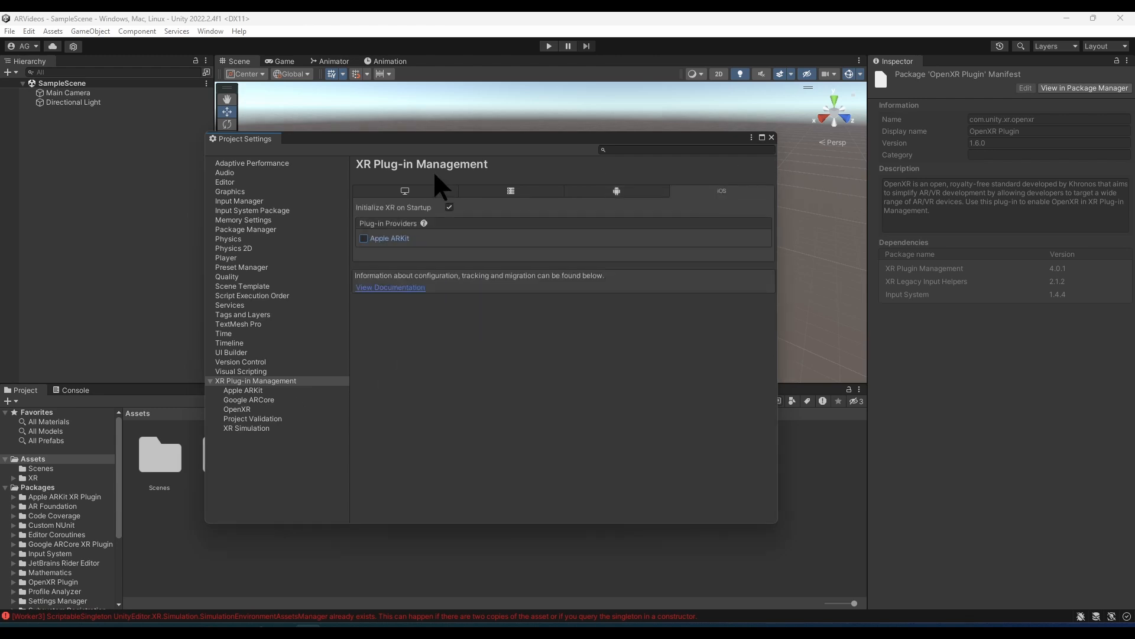
pyautogui.click(363, 238)
# Set the company name in the Player settings to GerlaKit
pyautogui.click(238, 259)
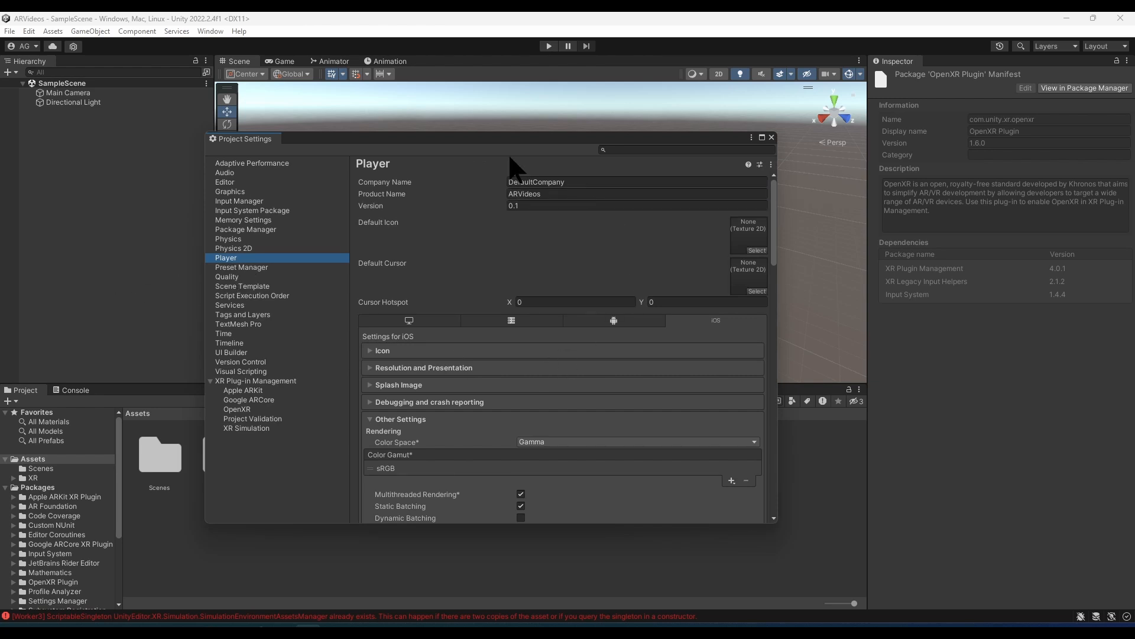
pyautogui.click(602, 184)
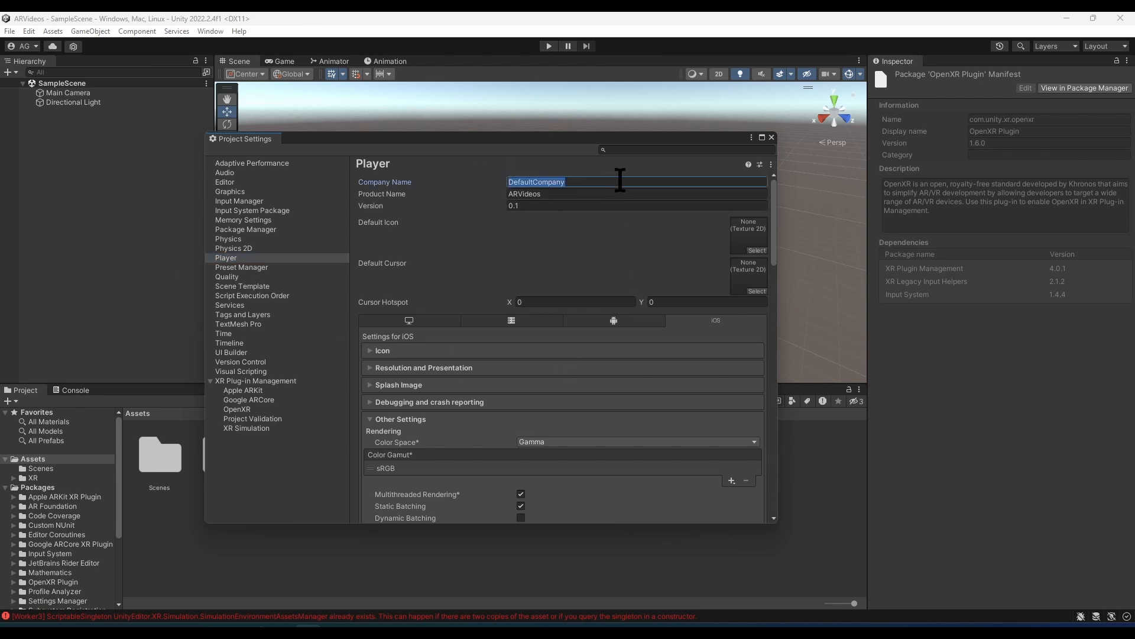
pyautogui.write('GerlaK')
# Turn off Auto Graphics API in the Android player settings and remove Vulkan from the graphics APIs
pyautogui.click(612, 321)
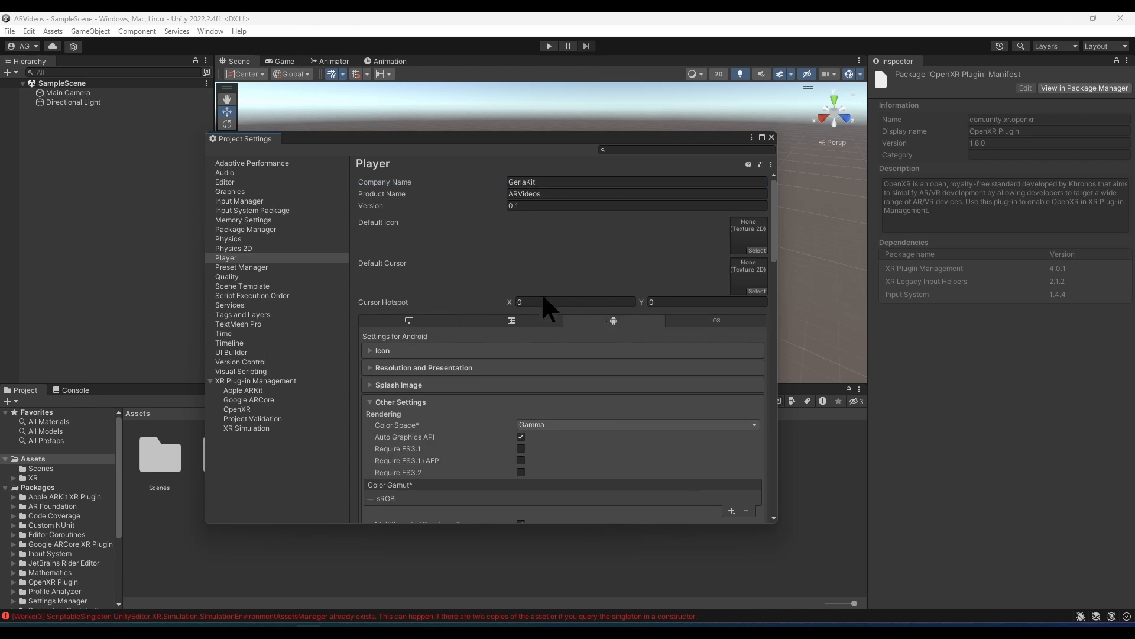
pyautogui.scroll(-3, 594, 335)
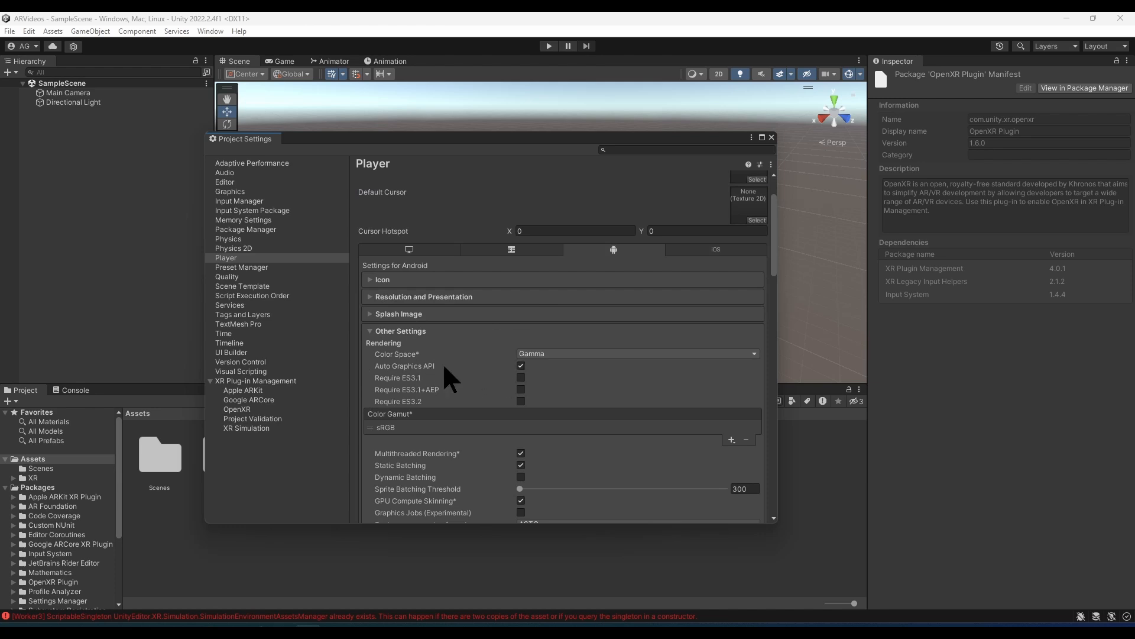
pyautogui.click(520, 365)
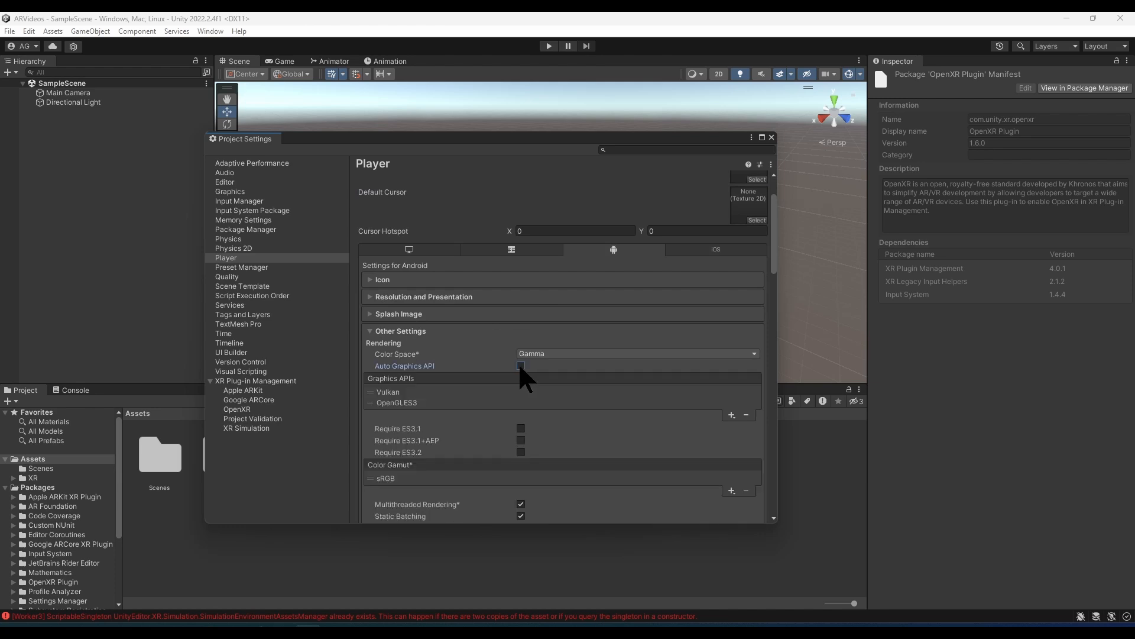
pyautogui.click(376, 391)
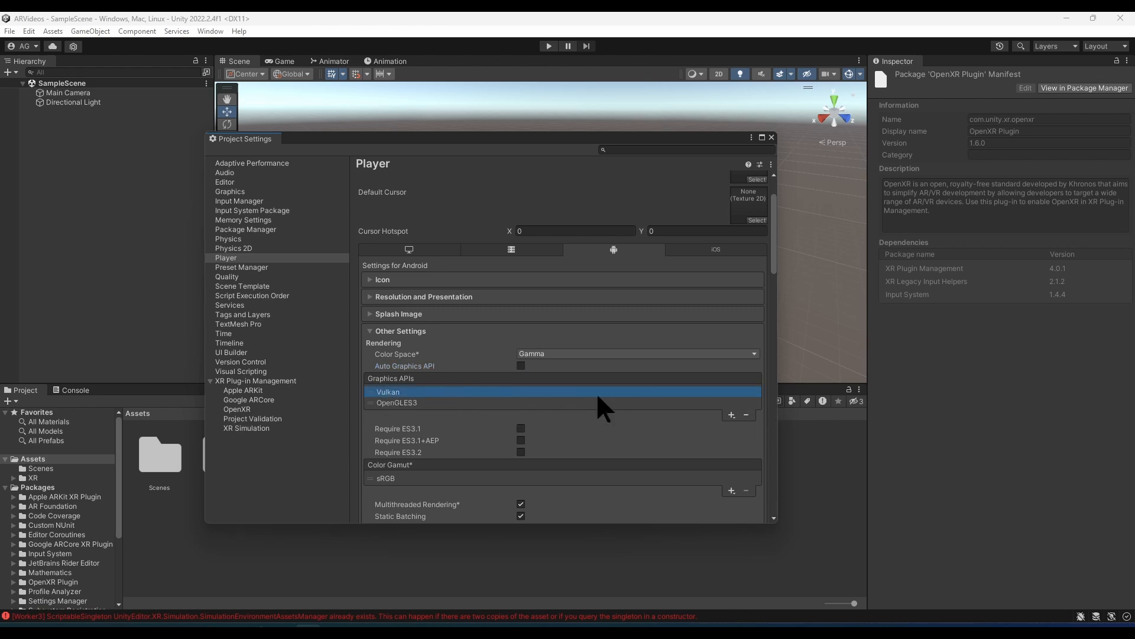
pyautogui.click(747, 415)
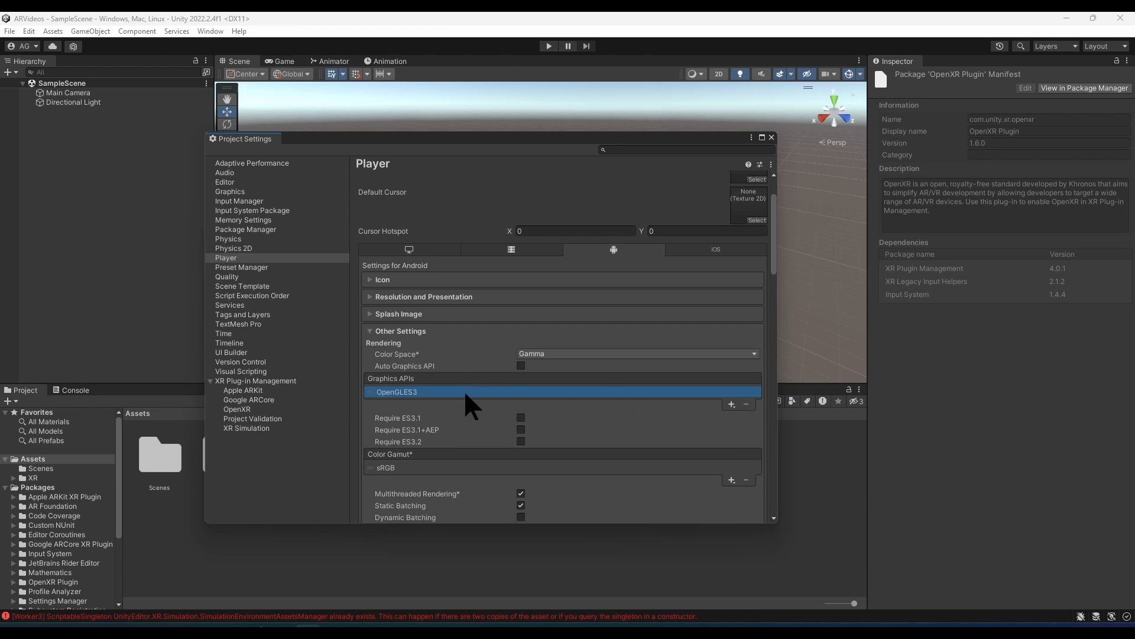
# Add OpenGLES2 (Deprecated) to the Android graphics APIs
pyautogui.click(732, 404)
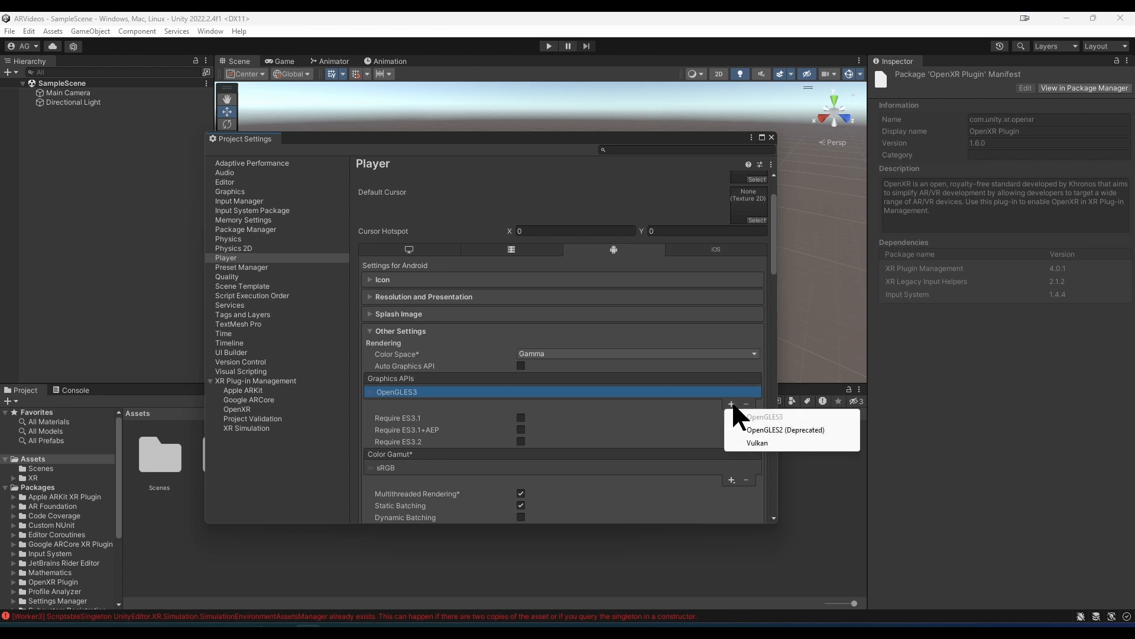
pyautogui.click(755, 430)
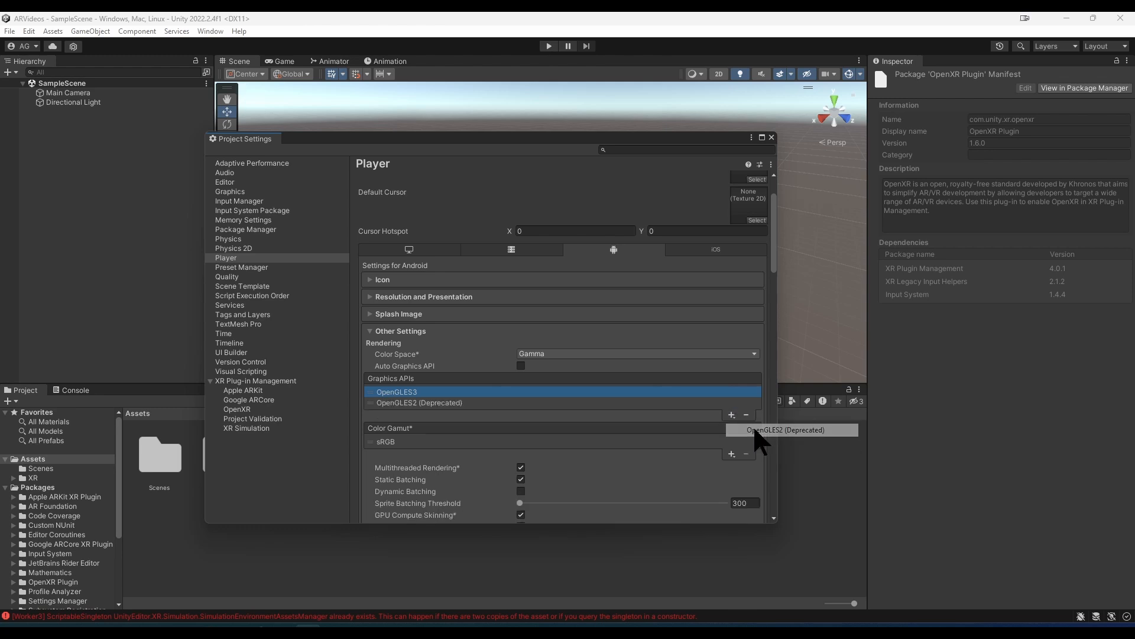
pyautogui.click(502, 403)
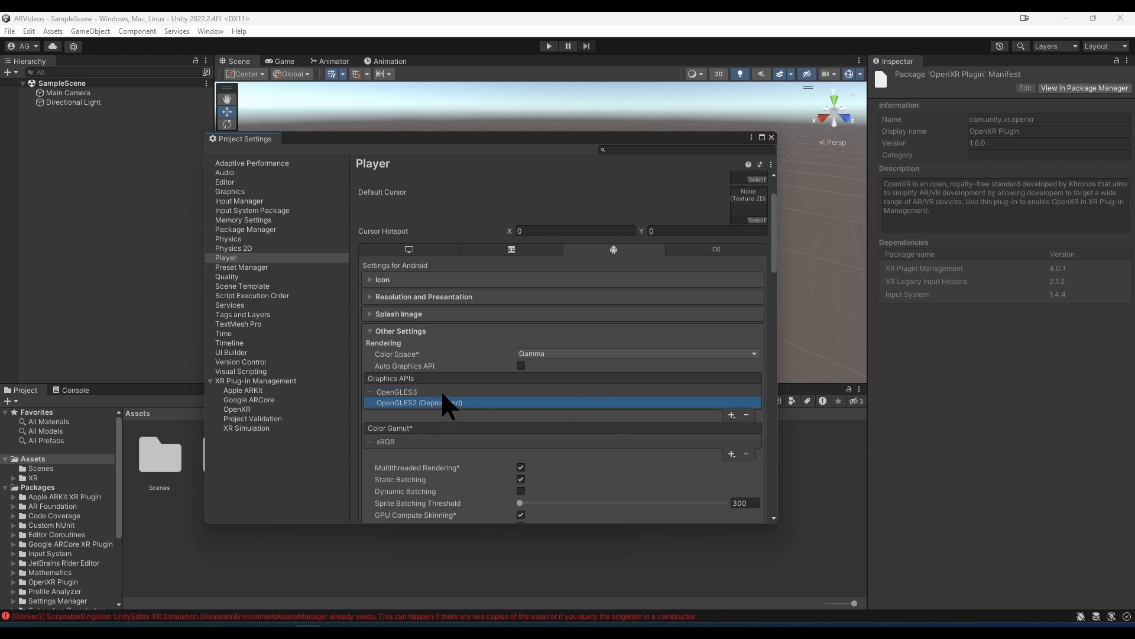
# Set both Lightmap Encoding and HDR Cubemap Encoding to Low Quality in the Android rendering settings
pyautogui.scroll(-1, 548, 378)
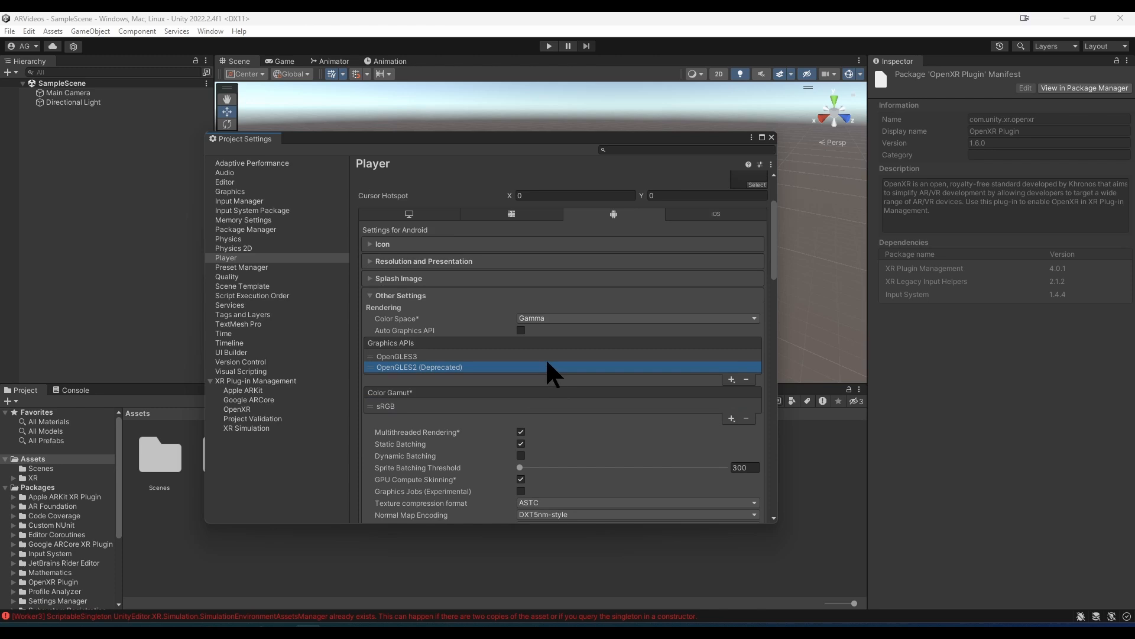
pyautogui.scroll(-1, 538, 361)
pyautogui.scroll(-2, 529, 352)
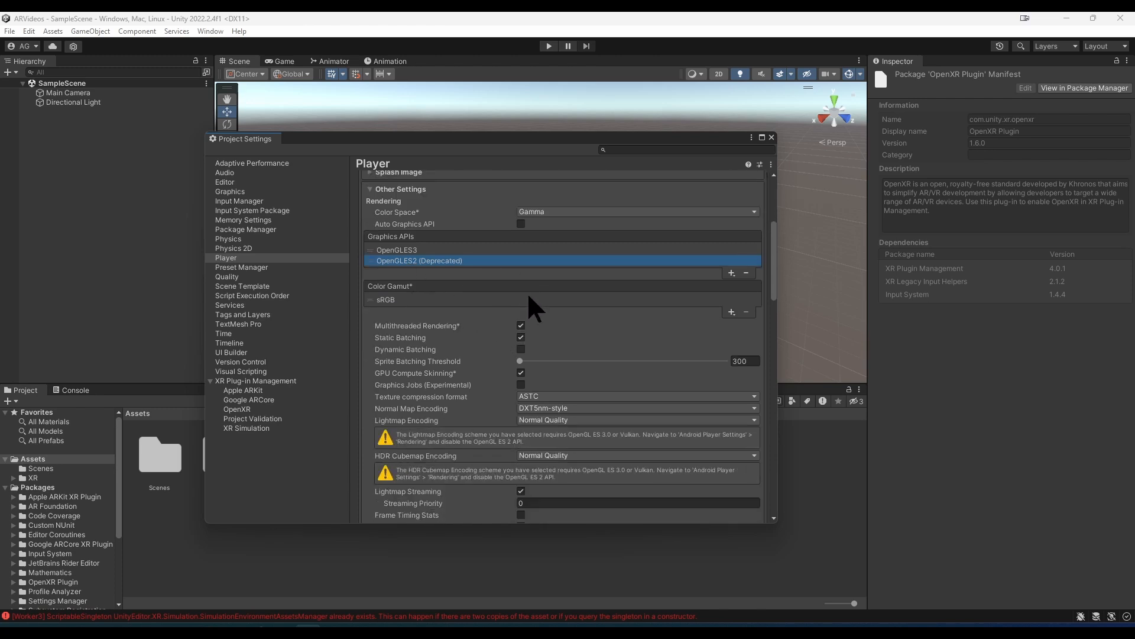
pyautogui.scroll(-2, 556, 304)
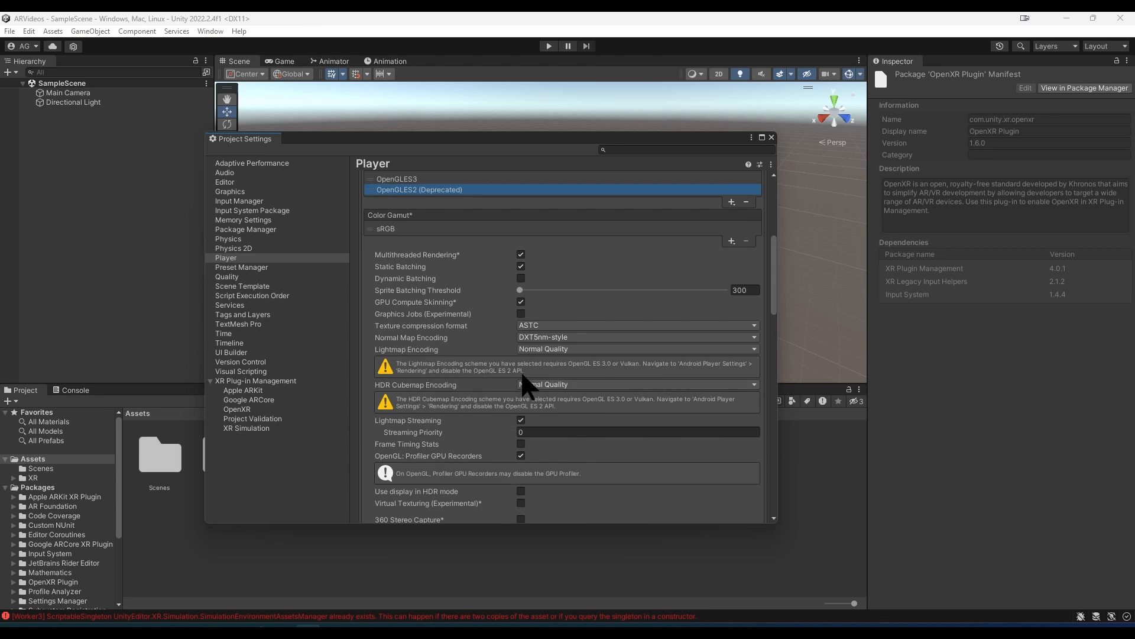
pyautogui.click(571, 348)
pyautogui.click(560, 359)
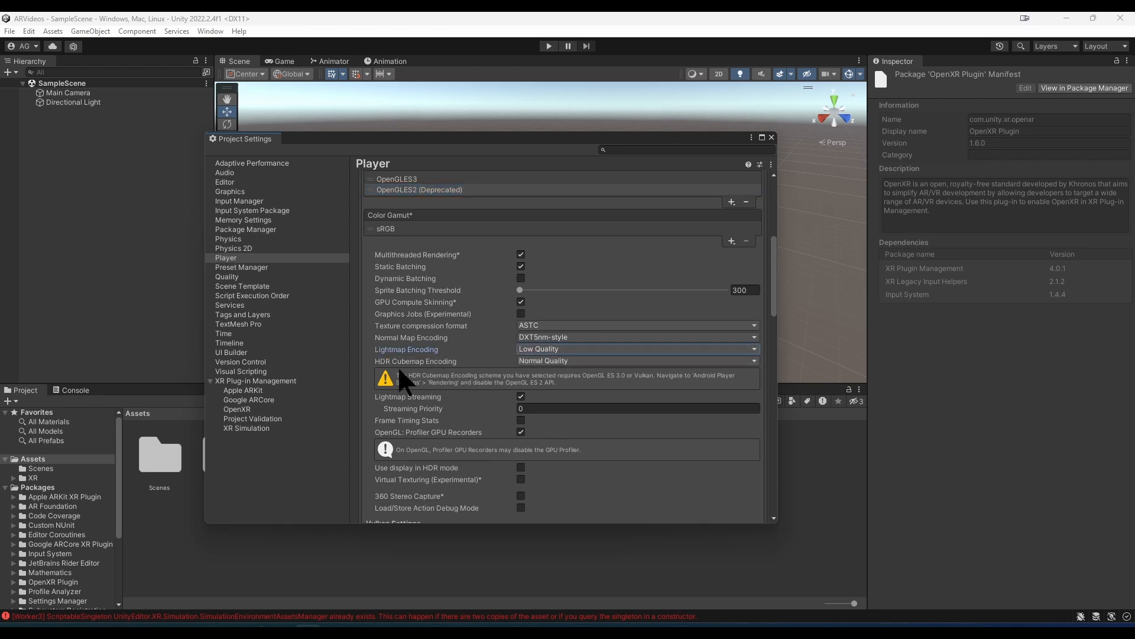
pyautogui.click(550, 361)
pyautogui.click(547, 374)
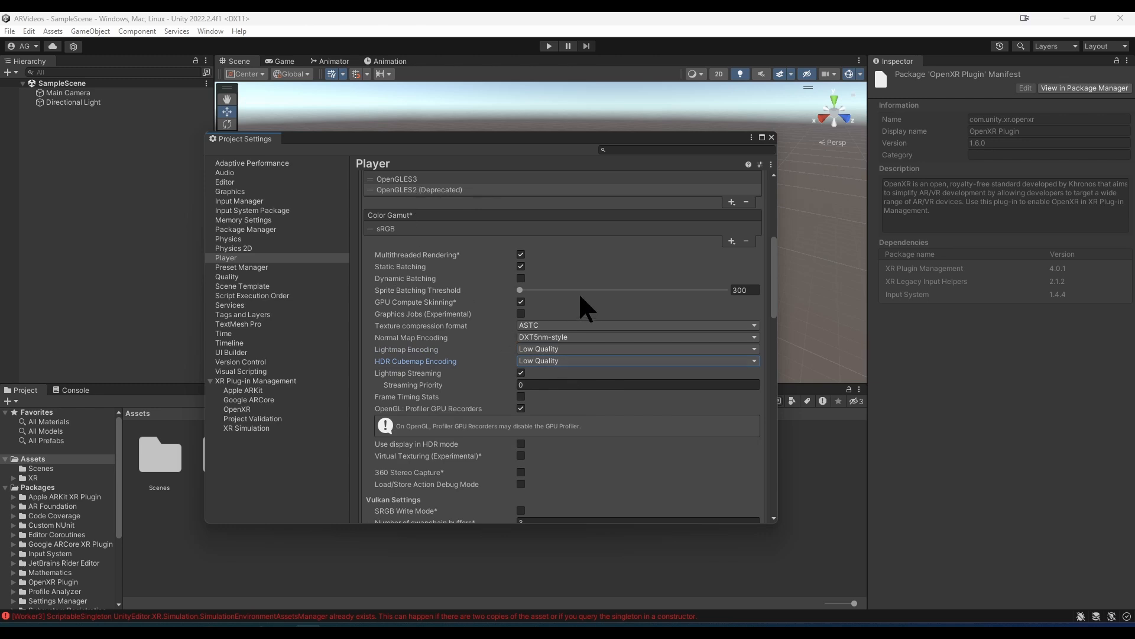
# Set the minimum API level to Android 7.1 'Nougat' (API level 25) and the target to Android 12.0 (API level 31)
pyautogui.scroll(-3, 565, 355)
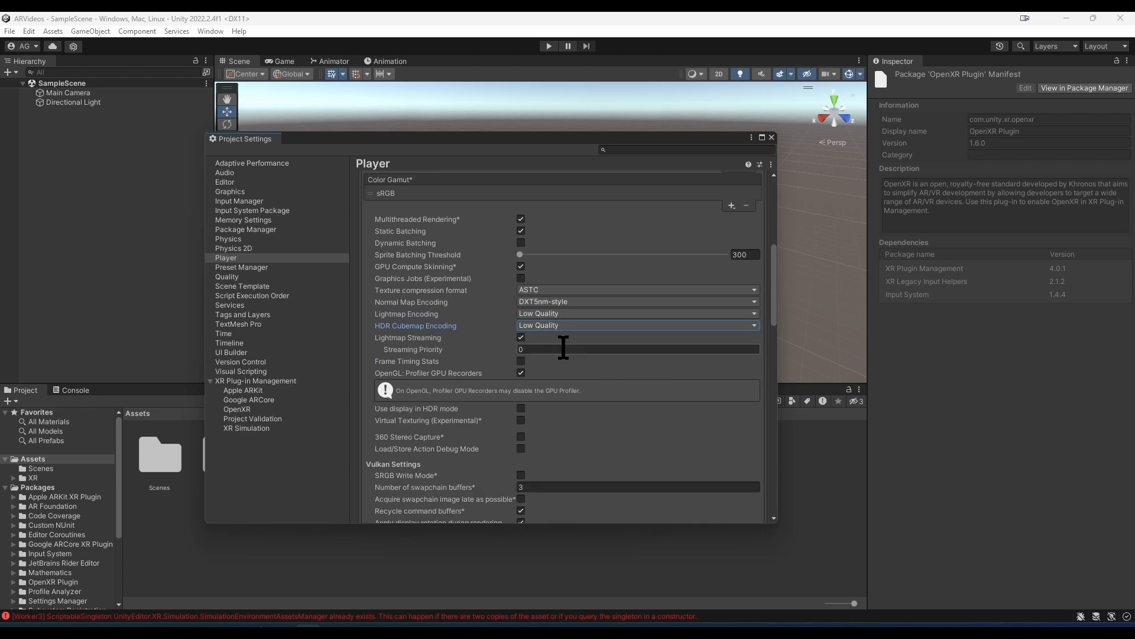
pyautogui.scroll(-2, 562, 347)
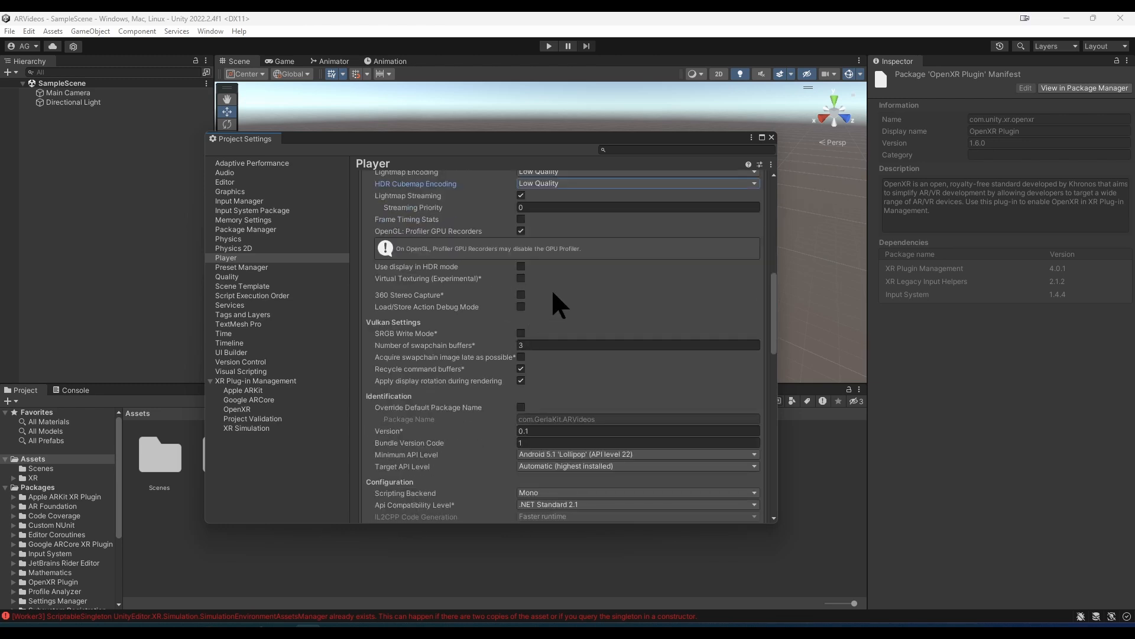
pyautogui.scroll(-4, 551, 294)
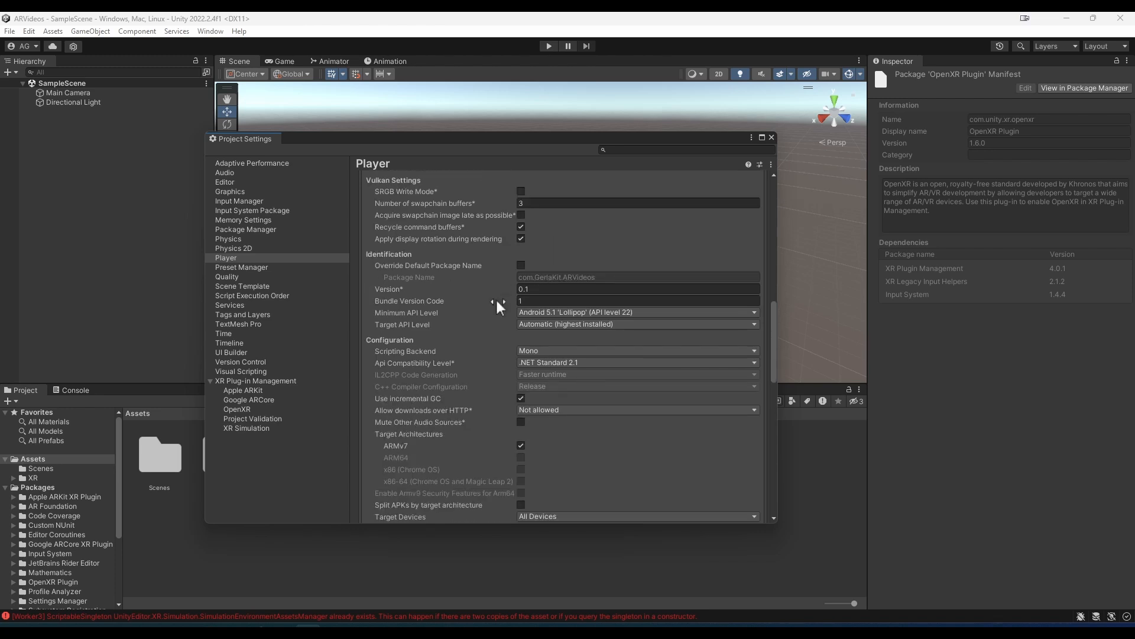
pyautogui.click(403, 312)
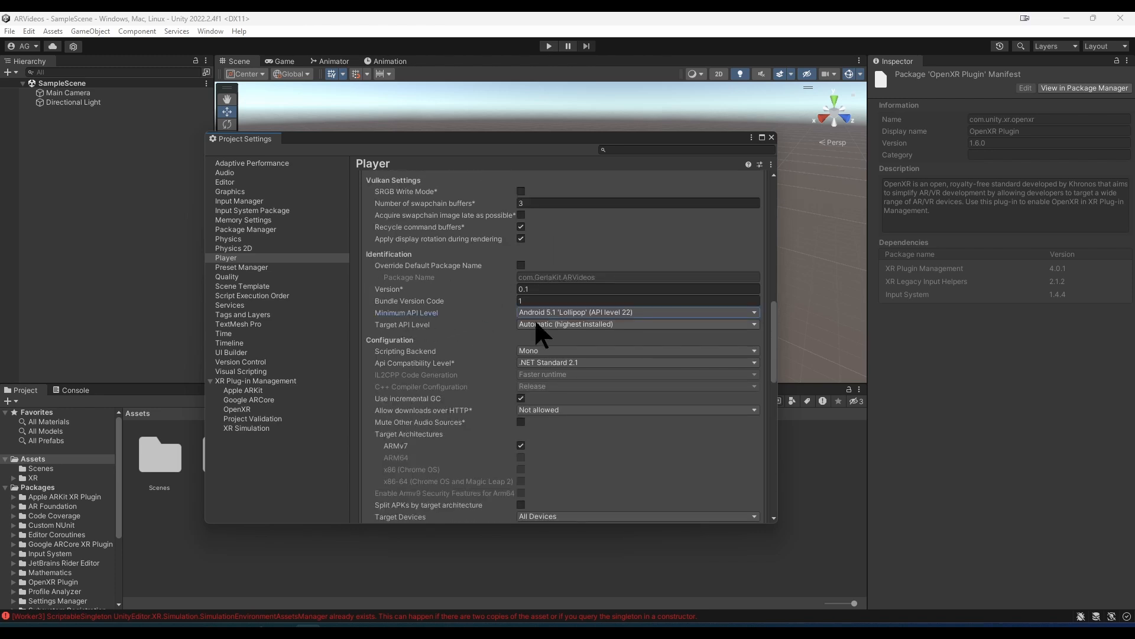
pyautogui.click(647, 314)
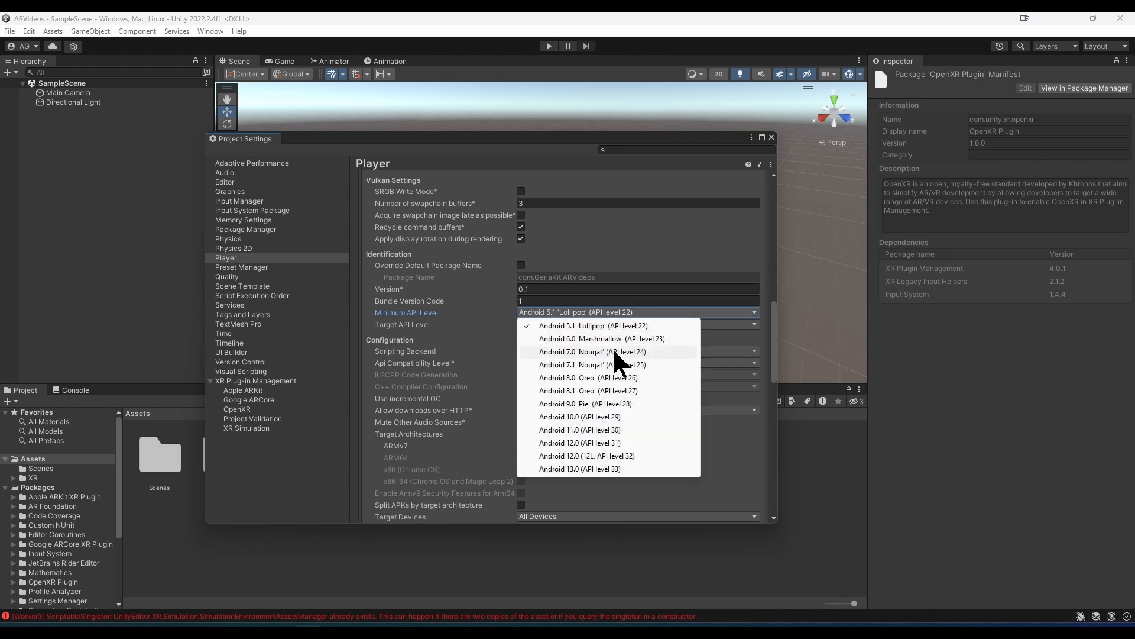
pyautogui.click(584, 366)
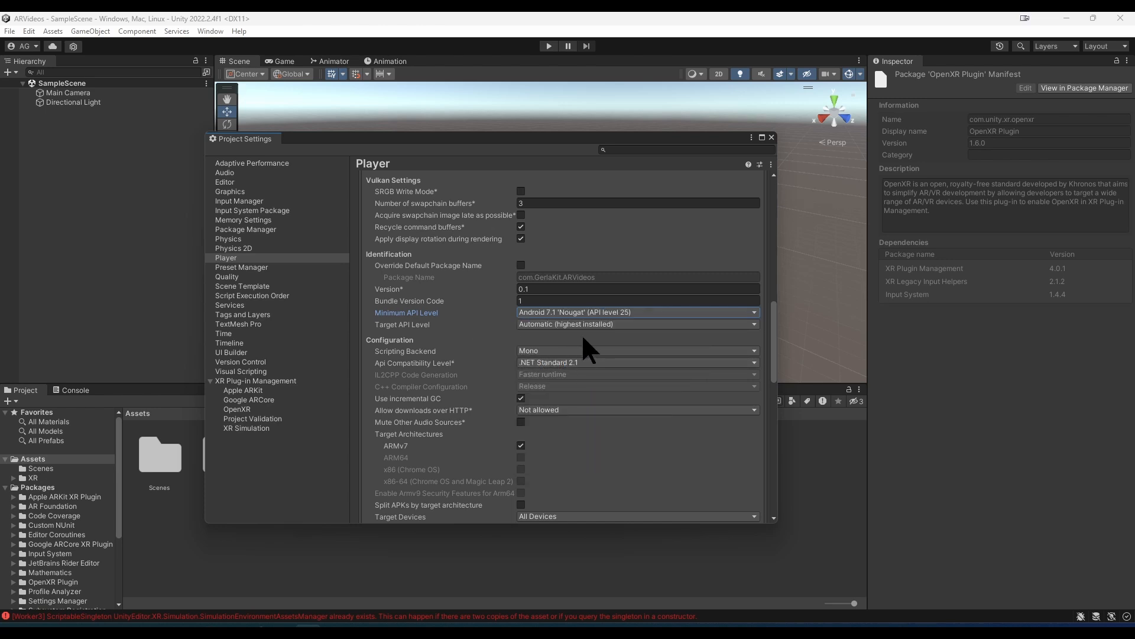
pyautogui.click(405, 327)
pyautogui.click(544, 324)
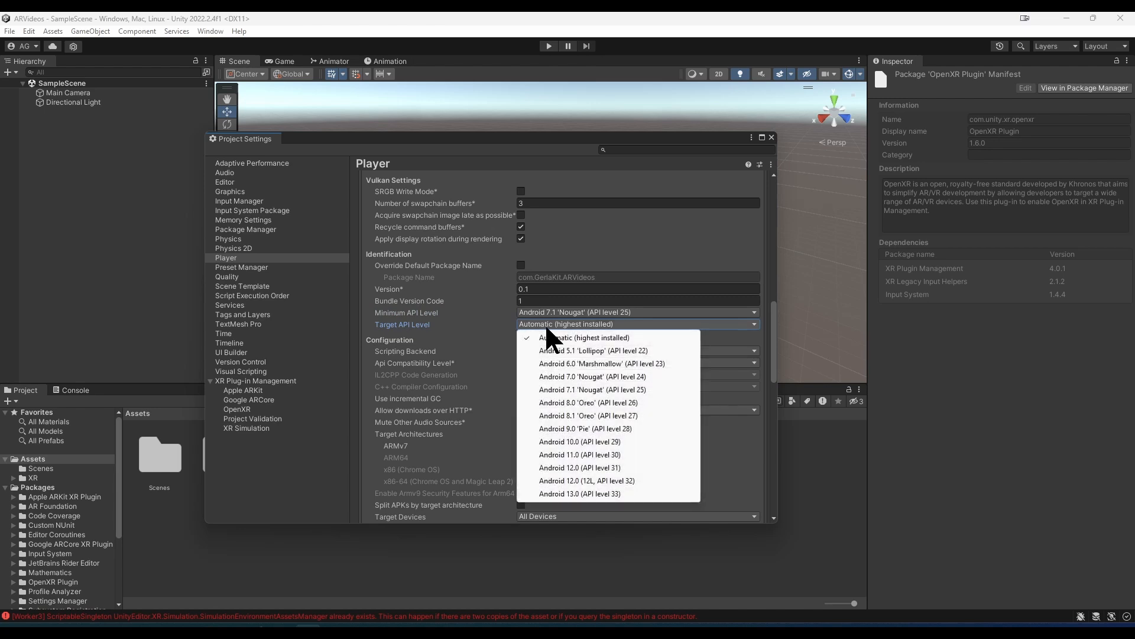
pyautogui.click(605, 467)
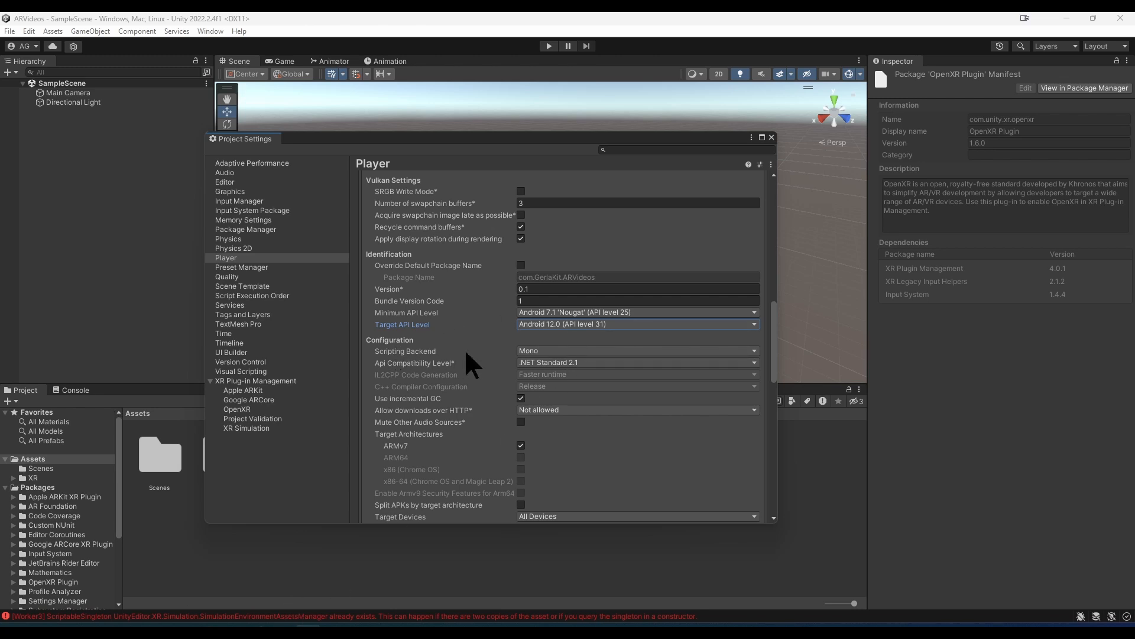
# Switch the Android scripting backend to IL2CPP and enable the ARM64 target architecture
pyautogui.click(548, 351)
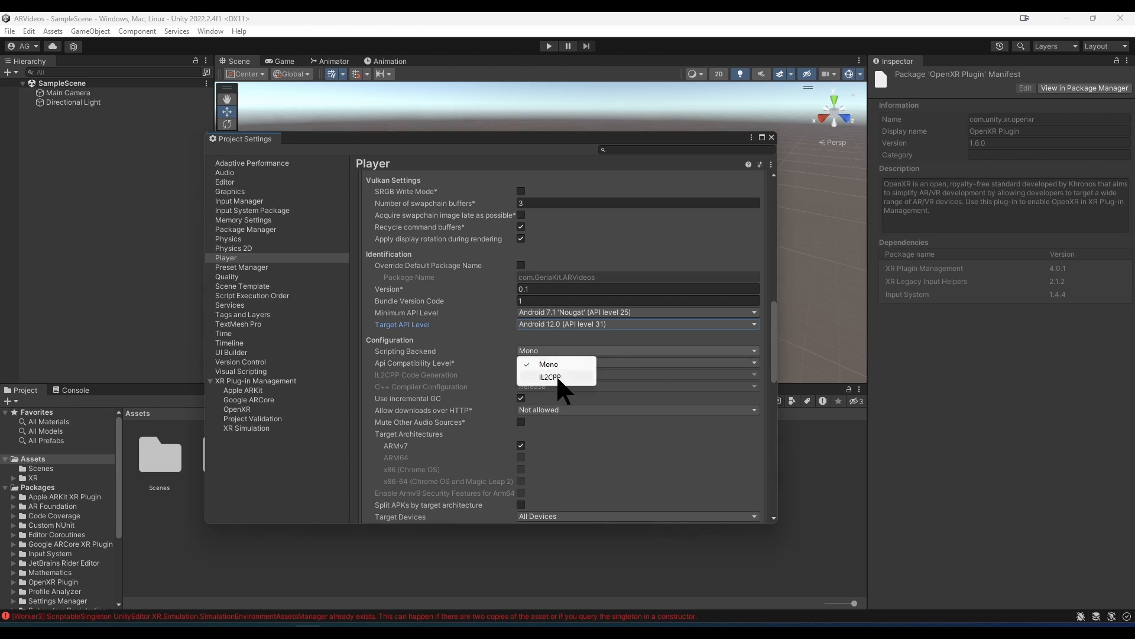
pyautogui.click(559, 379)
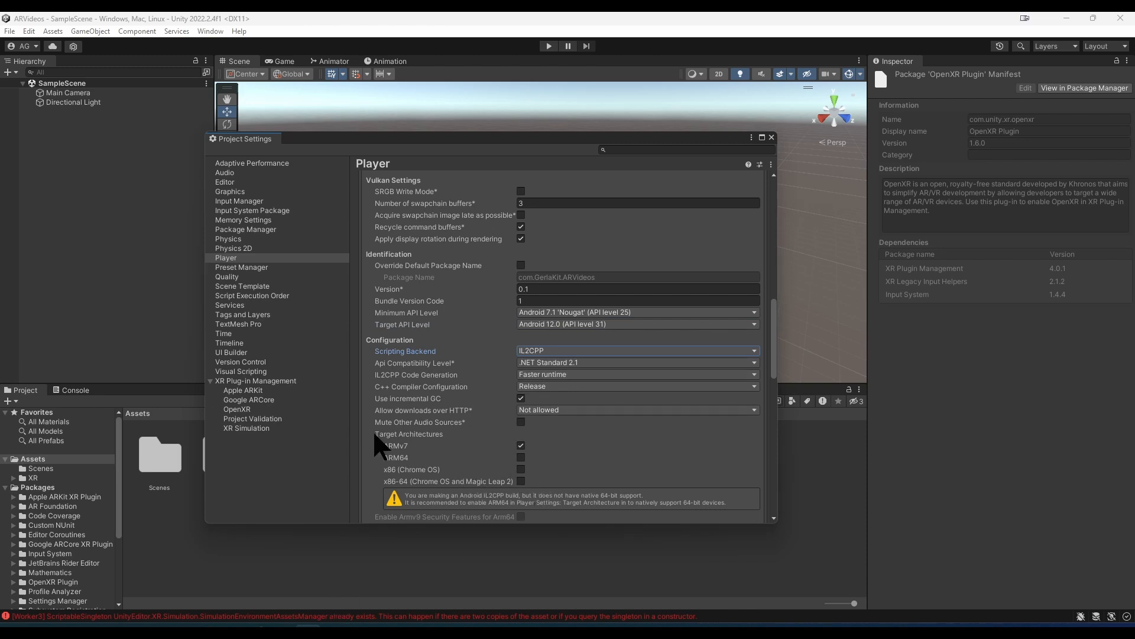
pyautogui.scroll(-2, 477, 417)
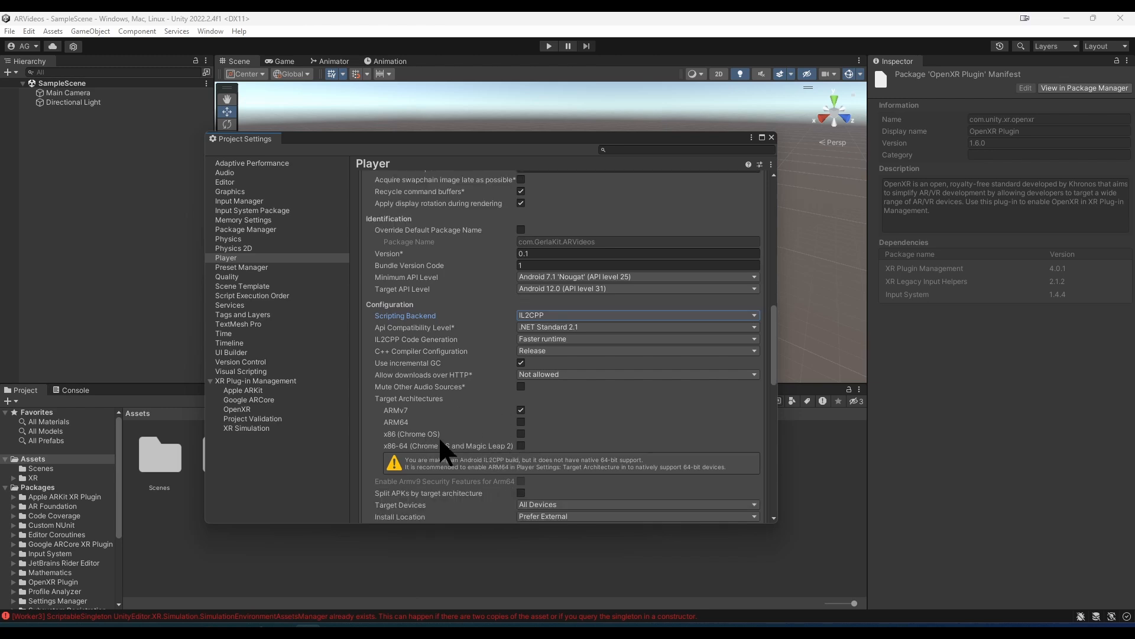
pyautogui.click(521, 421)
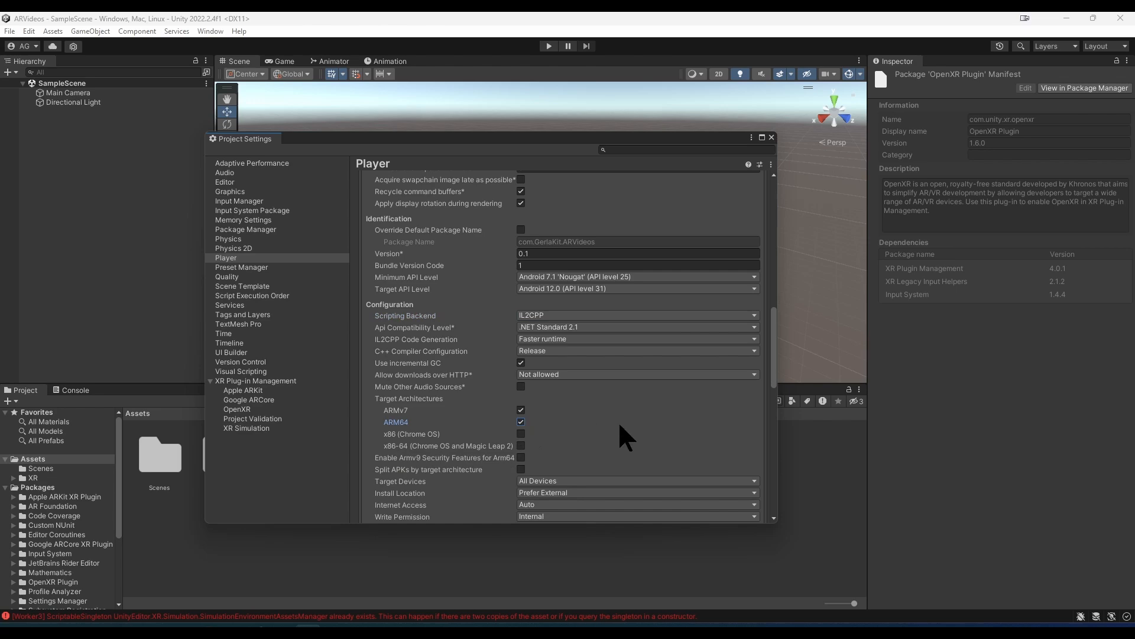
pyautogui.scroll(-10, 556, 408)
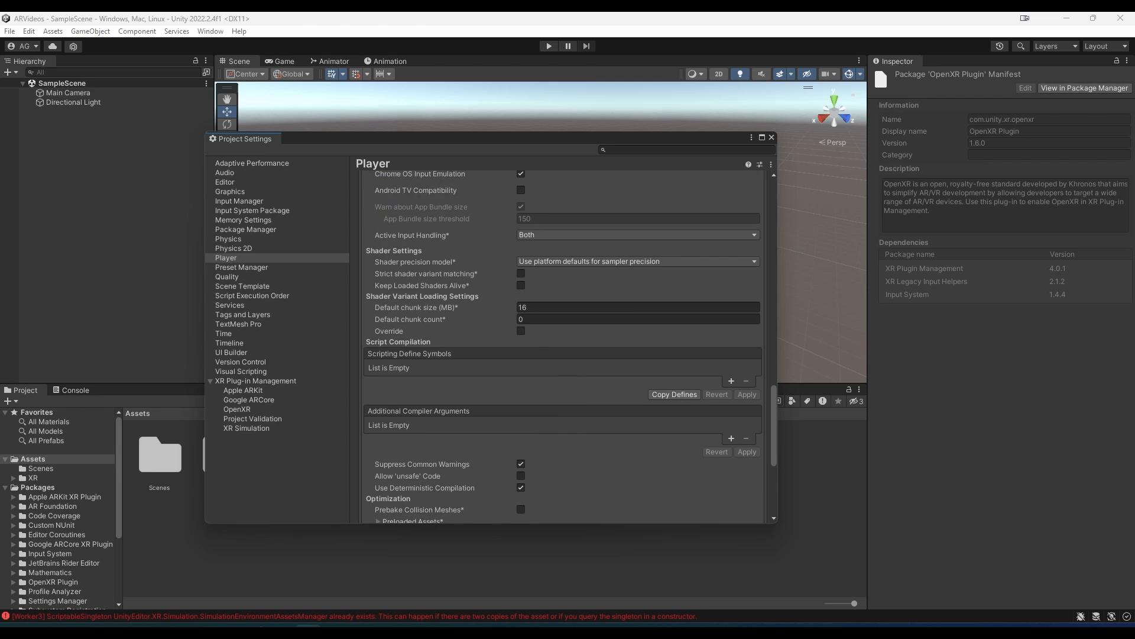
# Look over the remaining Android player settings and the iOS rendering, identification and configuration settings
pyautogui.scroll(-8, 534, 357)
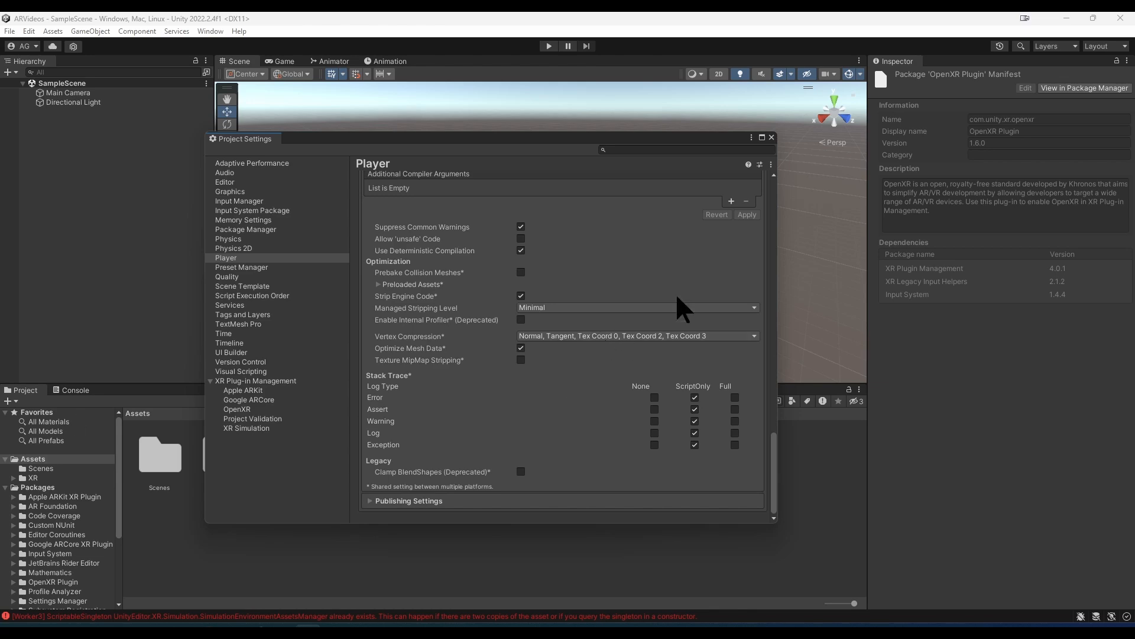
pyautogui.scroll(20, 680, 293)
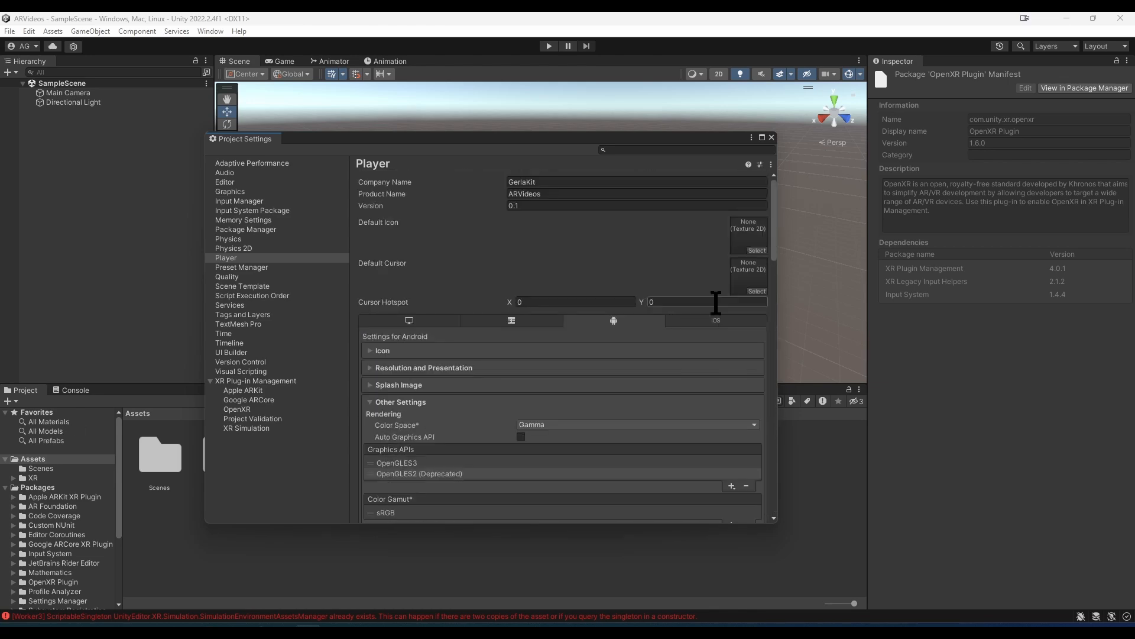
pyautogui.click(726, 322)
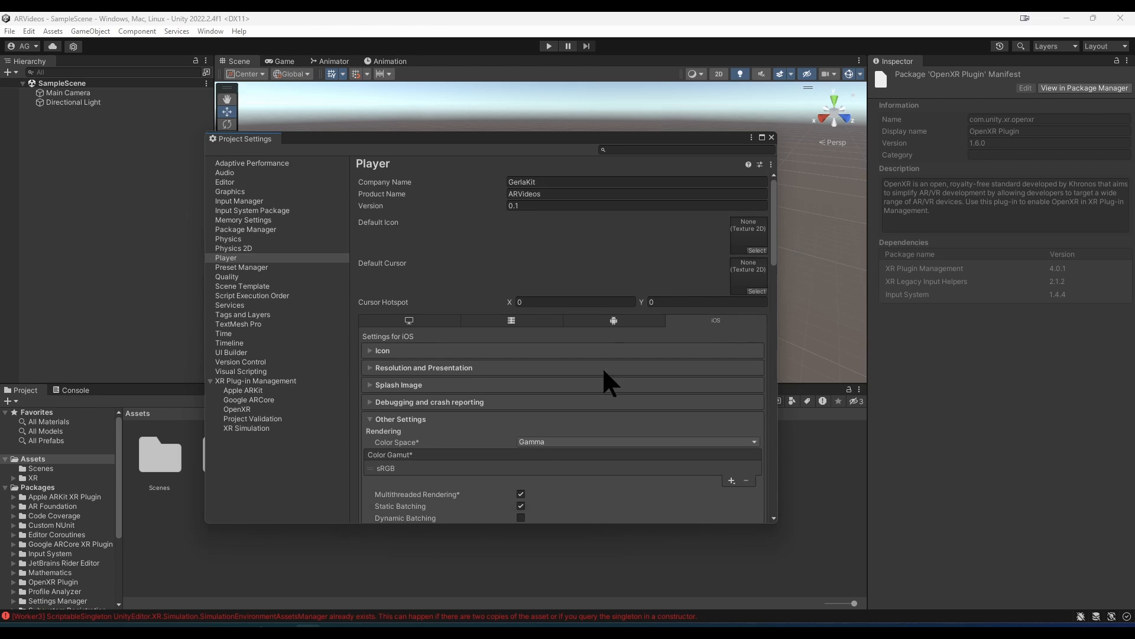
pyautogui.scroll(-1, 610, 346)
pyautogui.scroll(-6, 563, 319)
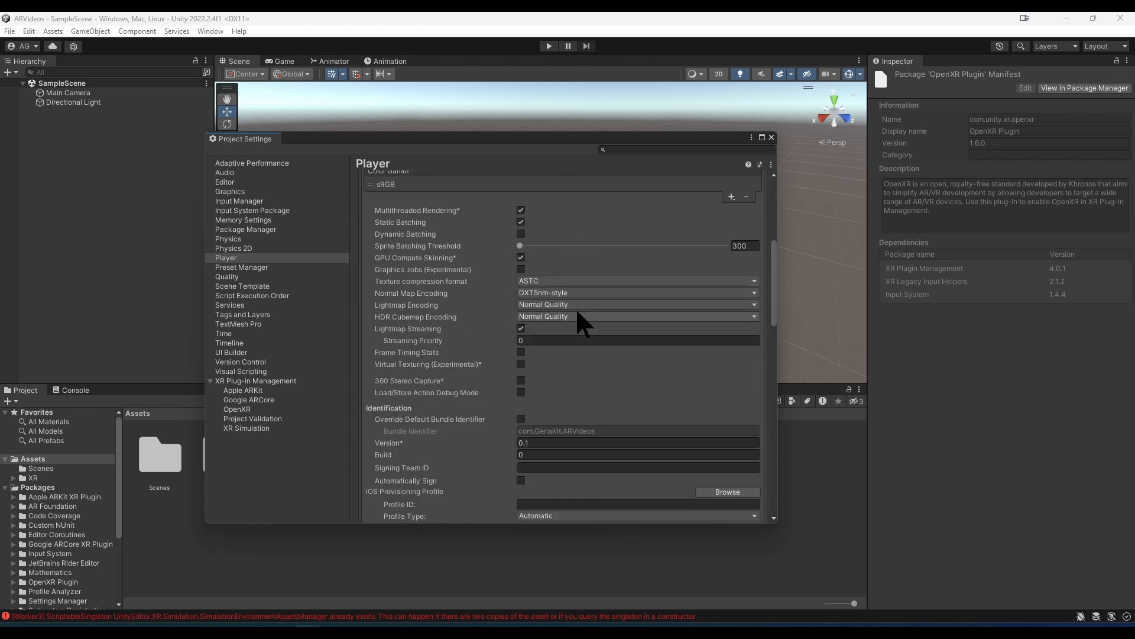
pyautogui.scroll(-2, 551, 357)
pyautogui.scroll(-1, 557, 361)
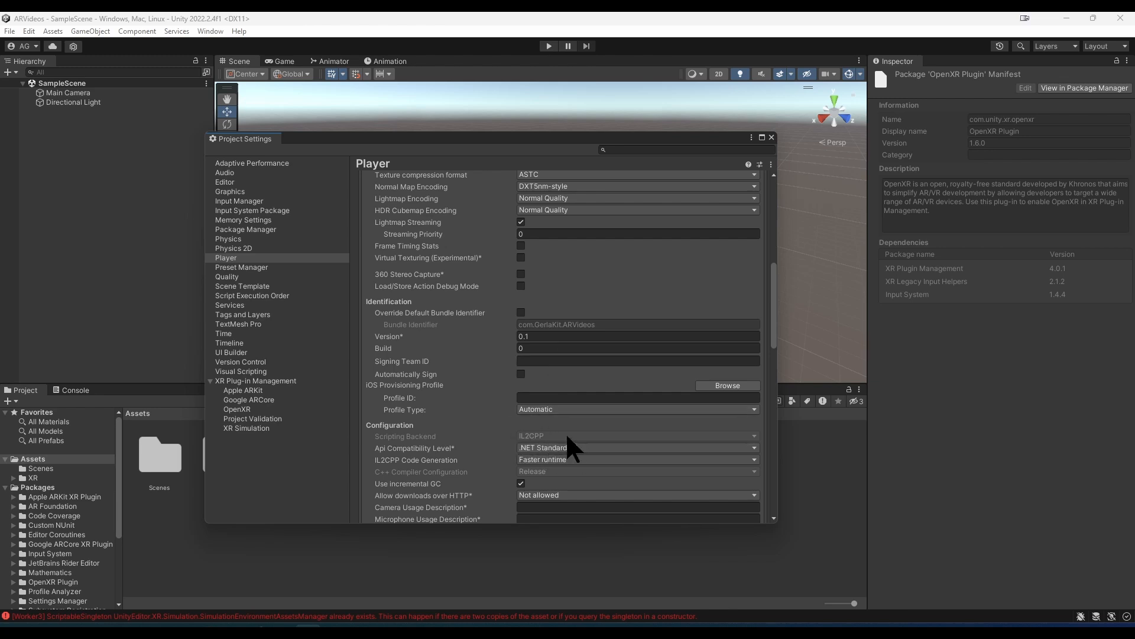
pyautogui.scroll(-2, 568, 436)
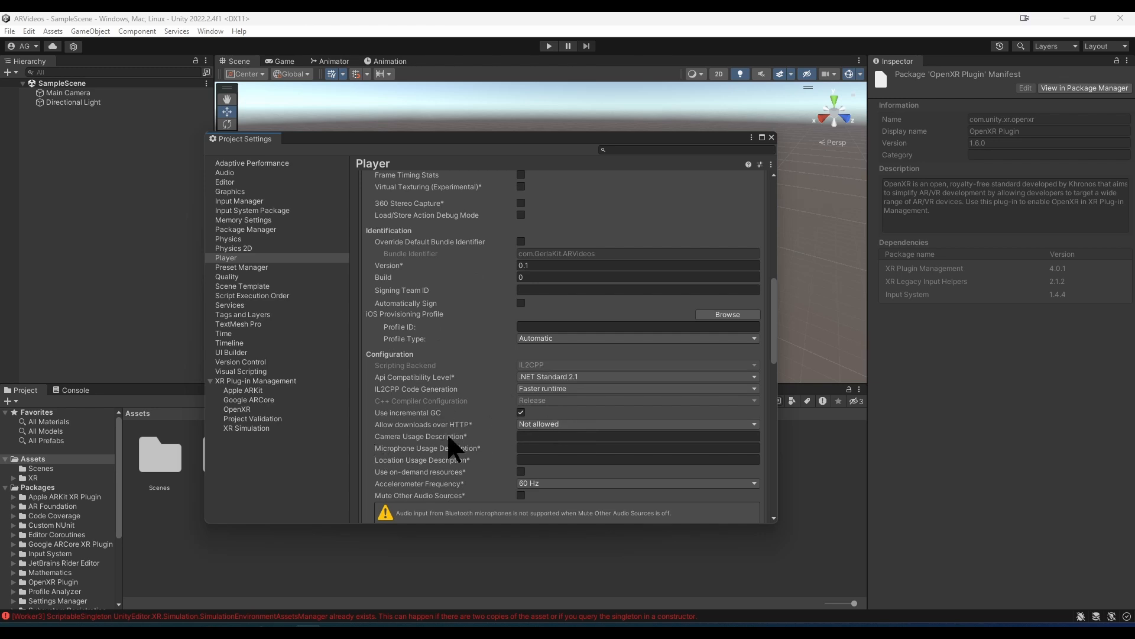
# Set the Camera Usage Description in the iOS player settings to "AR App"
pyautogui.click(538, 436)
pyautogui.scroll(-1, 664, 413)
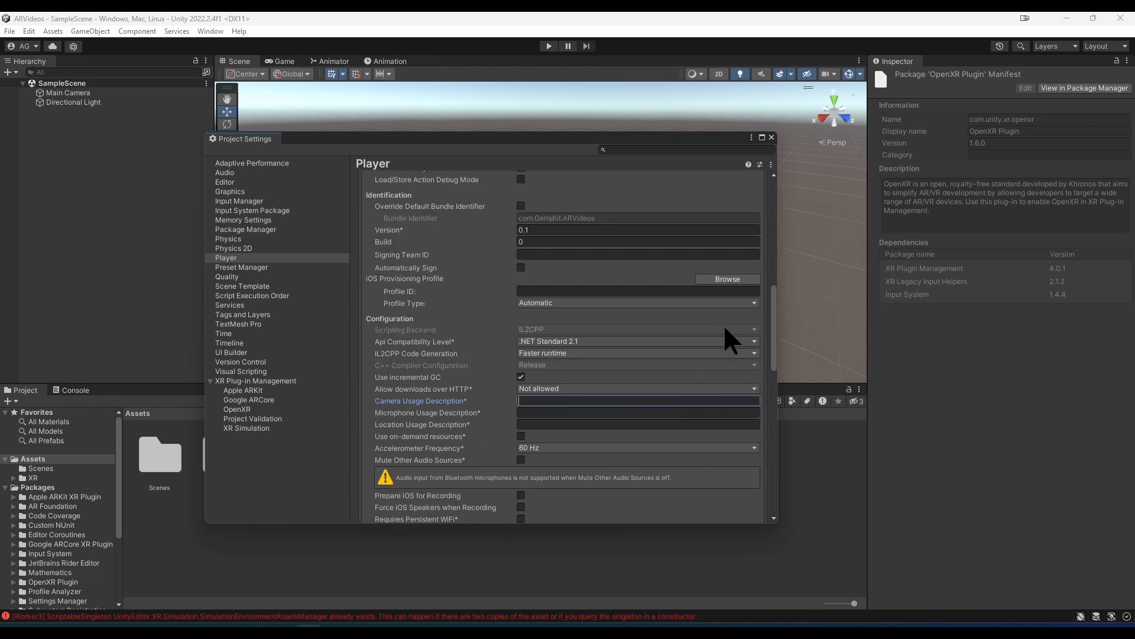
pyautogui.write('VR')
pyautogui.press('BackSpace')
pyautogui.press('BackSpace')
pyautogui.write('AR App')
# Examine the remaining iOS player settings, including the target minimum iOS version, script compilation and optimization options
pyautogui.scroll(-3, 472, 354)
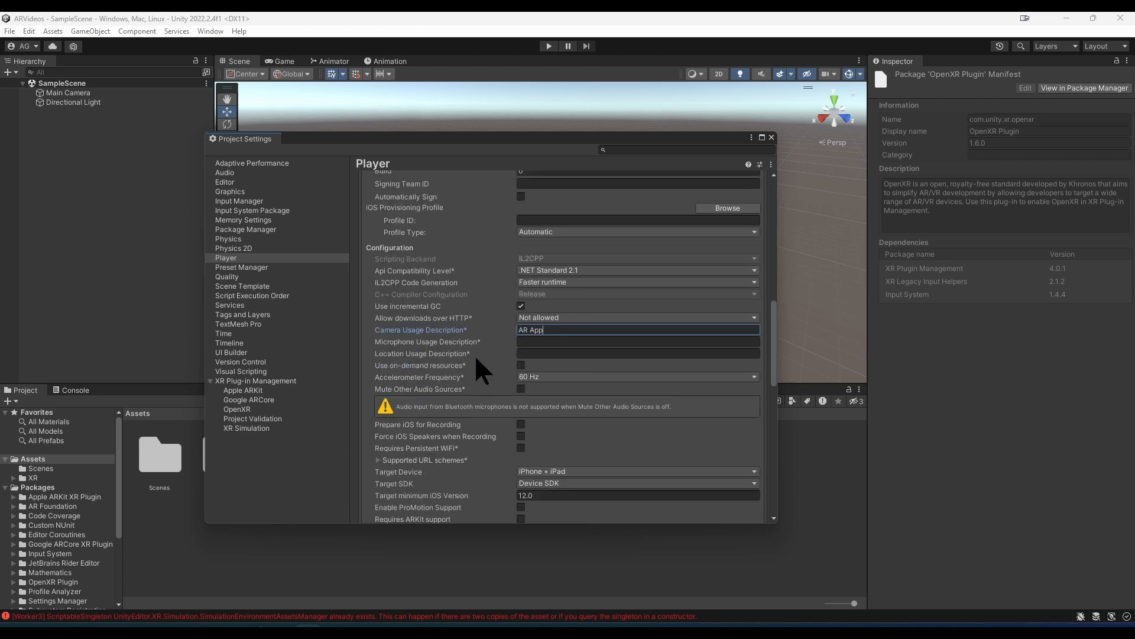
pyautogui.scroll(-2, 508, 334)
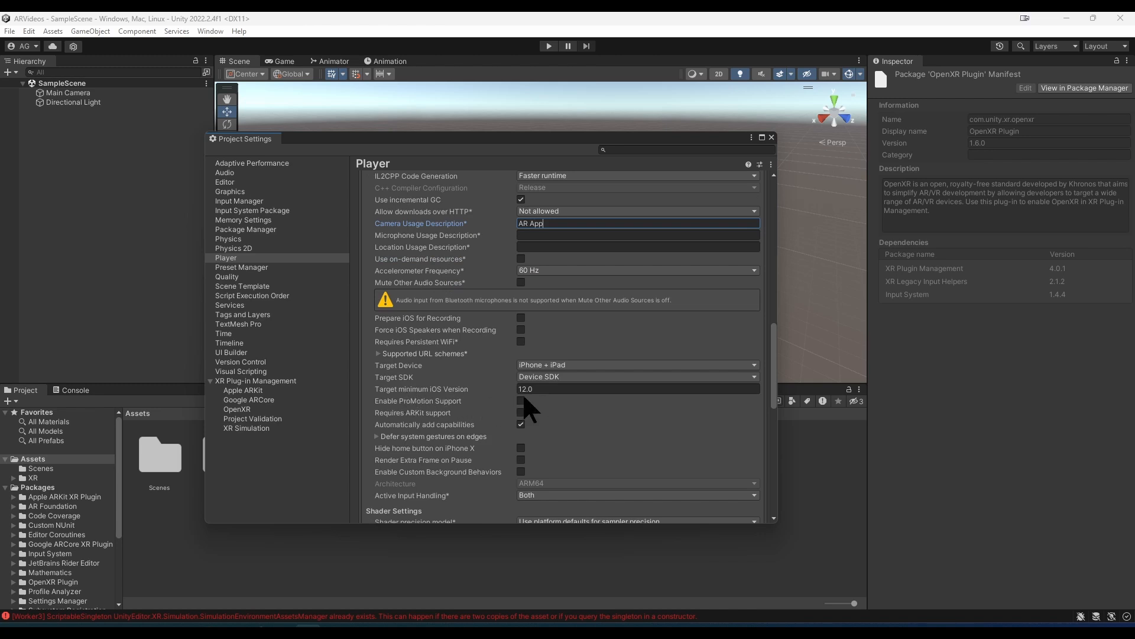
pyautogui.click(571, 389)
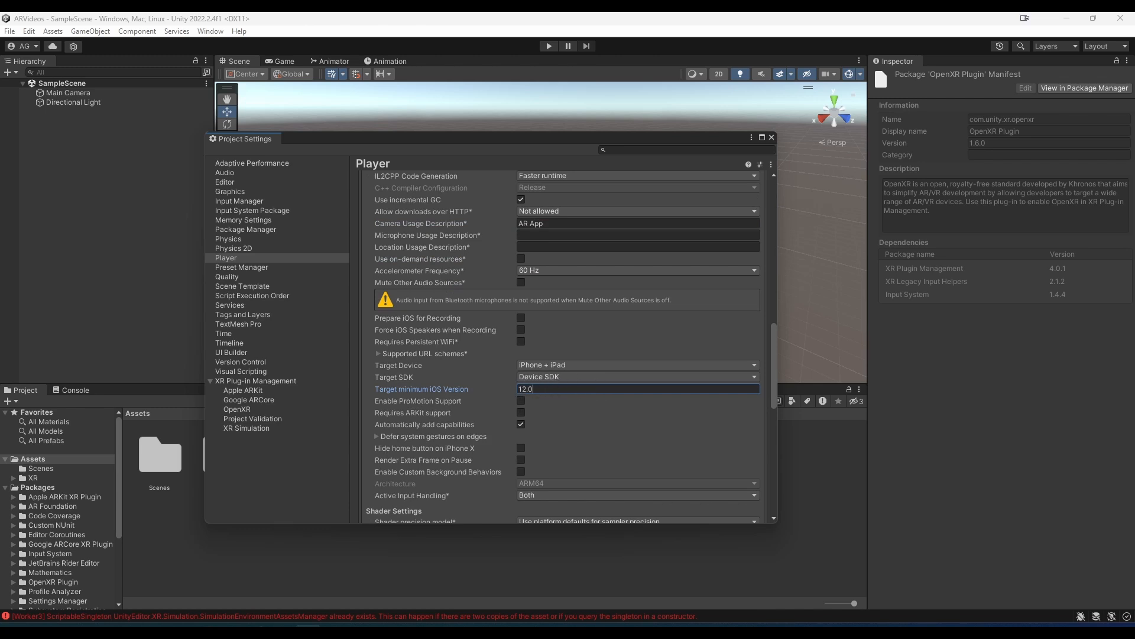
pyautogui.scroll(-5, 557, 451)
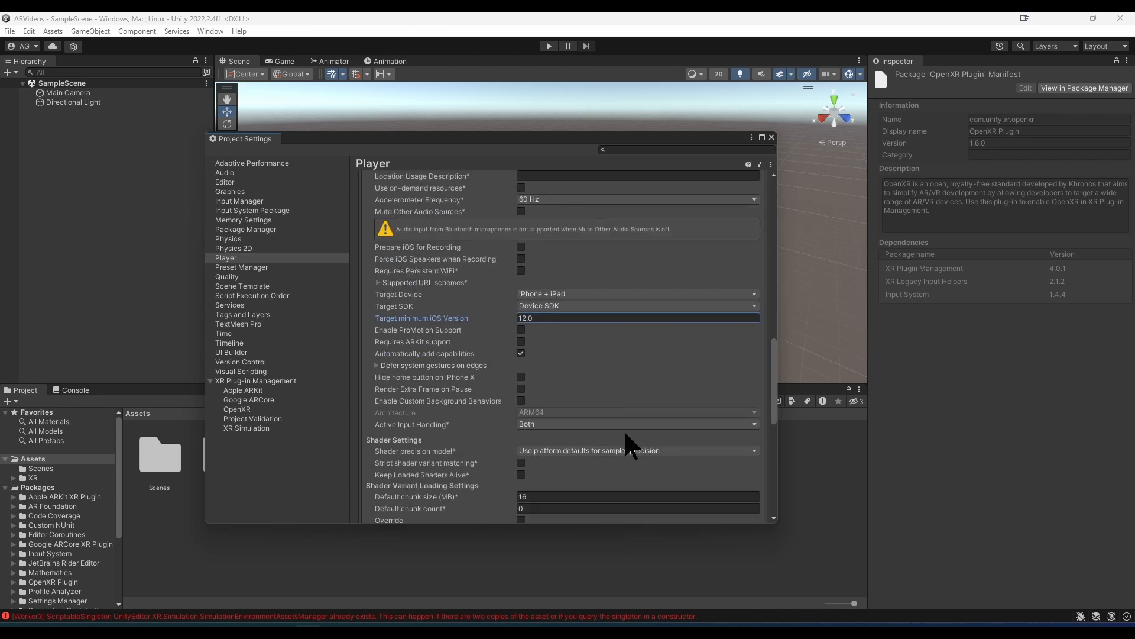
pyautogui.scroll(-3, 596, 378)
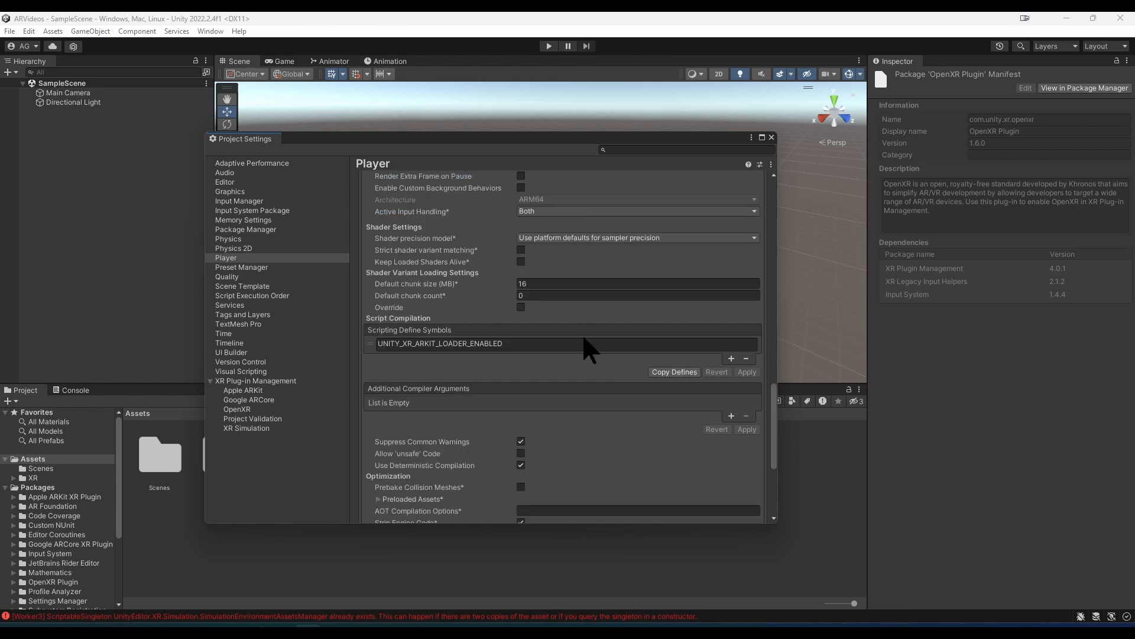
pyautogui.scroll(-3, 582, 337)
pyautogui.scroll(-2, 545, 399)
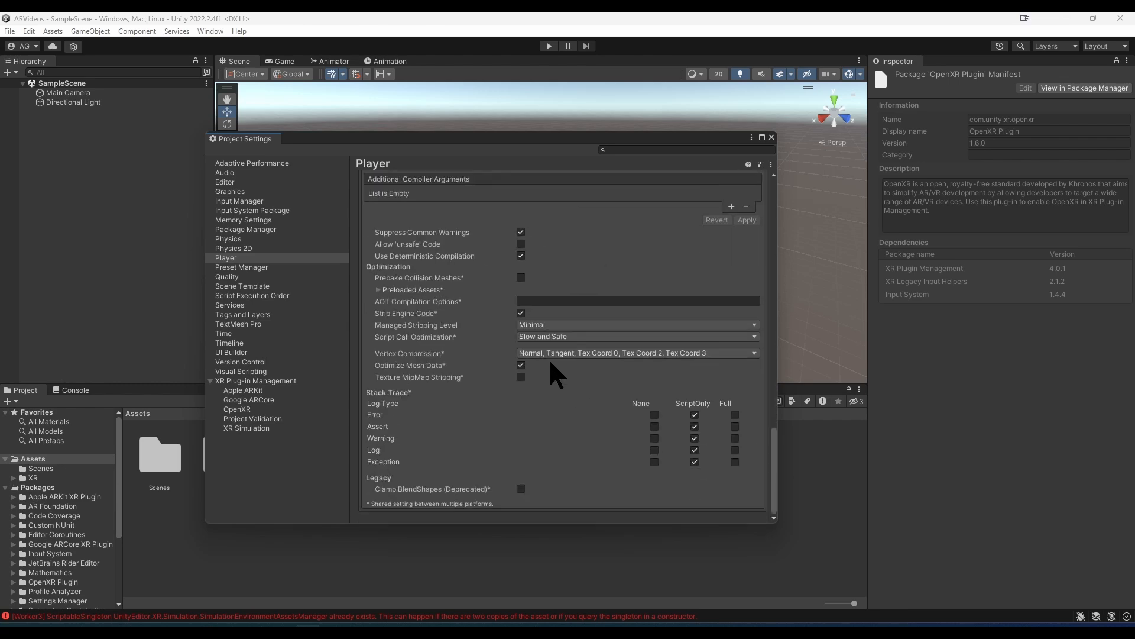
pyautogui.scroll(20, 562, 365)
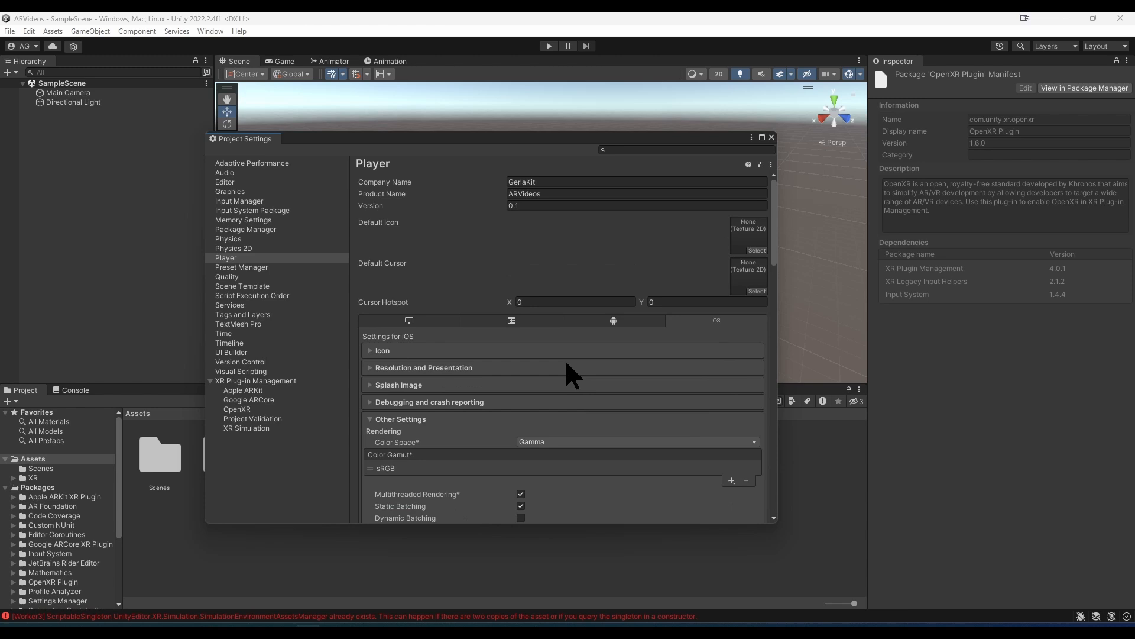
# Close the Project Settings window and save the scene
pyautogui.click(772, 137)
pyautogui.click(10, 31)
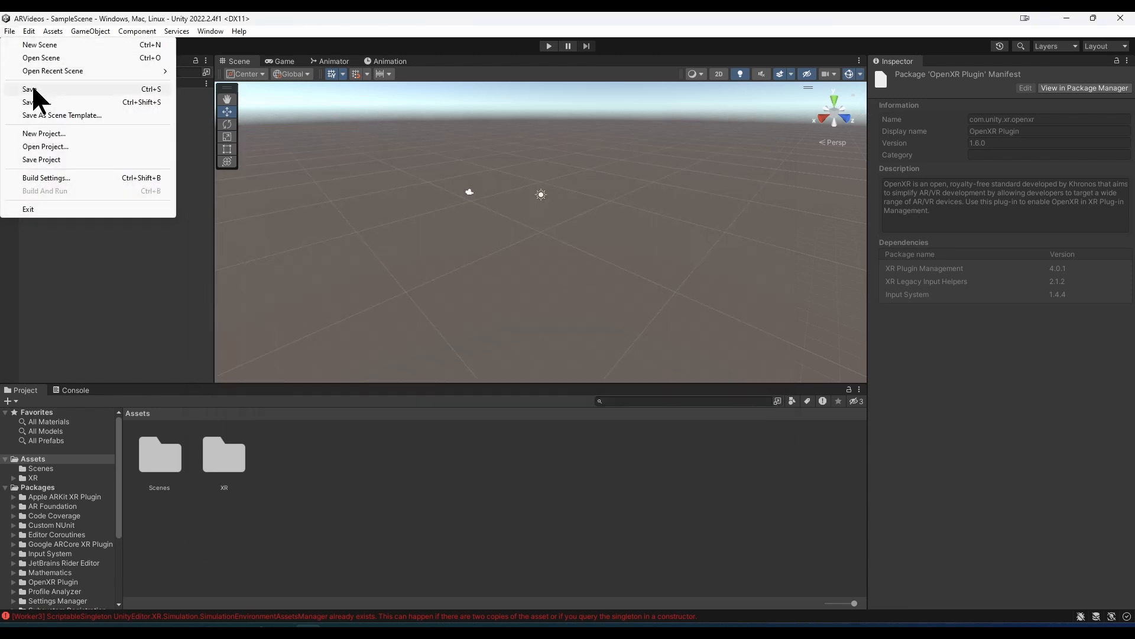
pyautogui.click(29, 89)
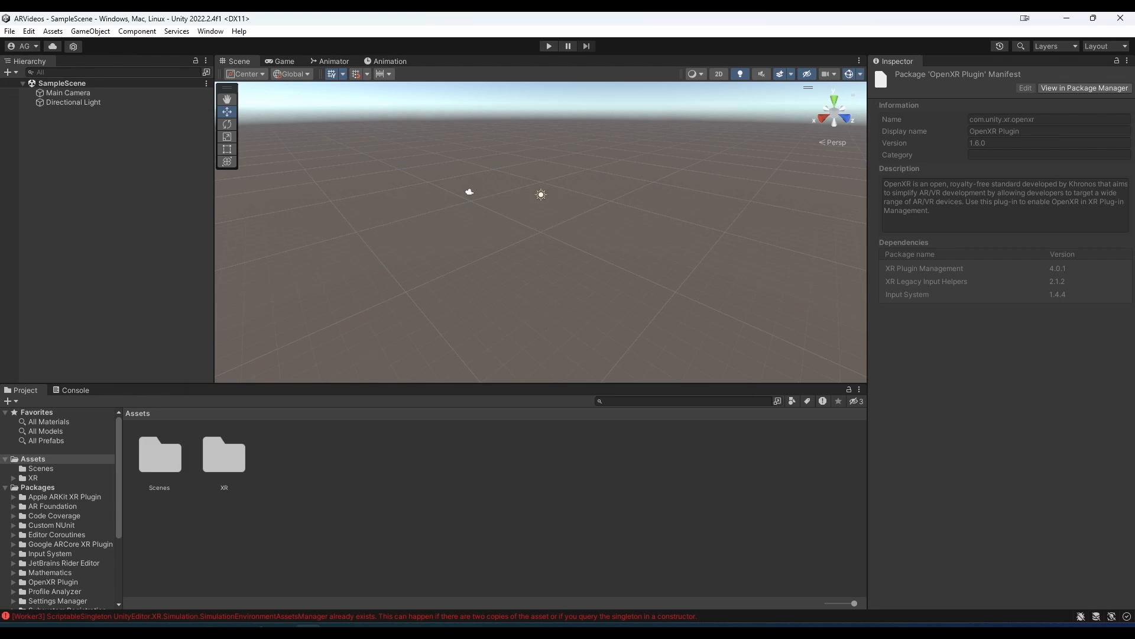